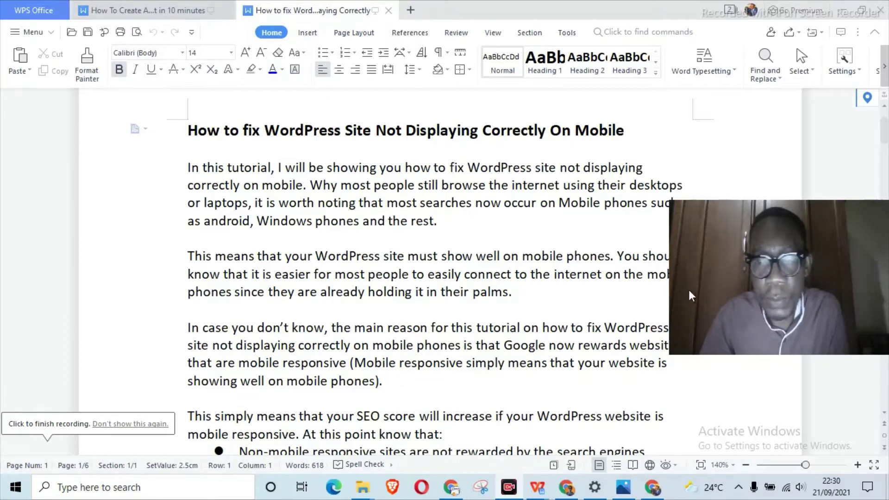
Step: Scroll the article down to the three bullet points and the 'But, there is good news' paragraph
{"action": "left_click_drag", "start_coordinate": [688, 288], "coordinate": [725, 298]}
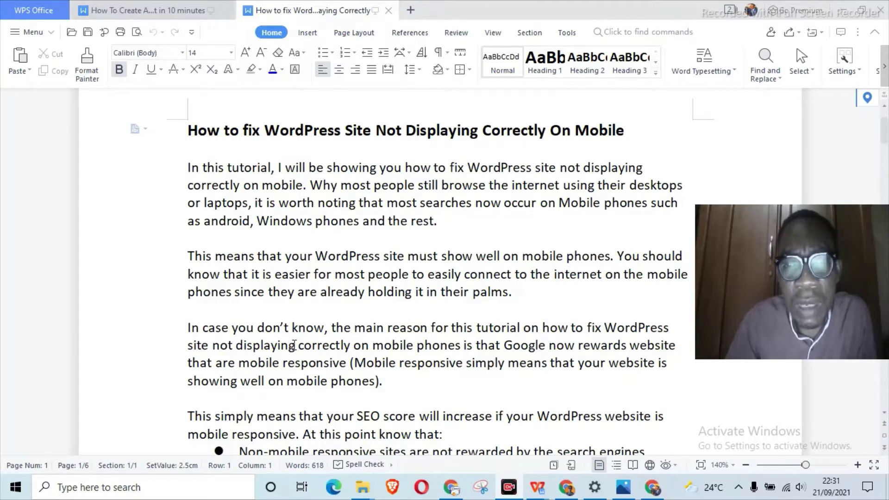
{"action": "scroll", "coordinate": [295, 345], "scroll_direction": "down", "scroll_amount": 1}
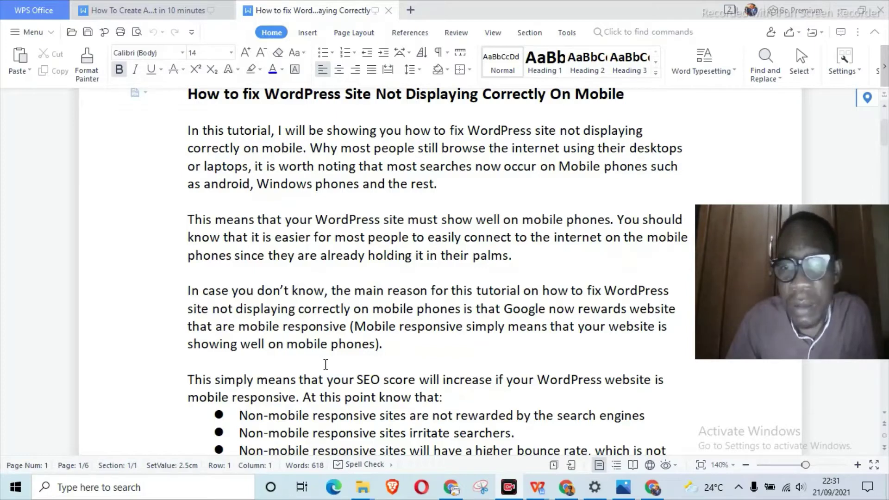
{"action": "scroll", "coordinate": [348, 366], "scroll_direction": "down", "scroll_amount": 1}
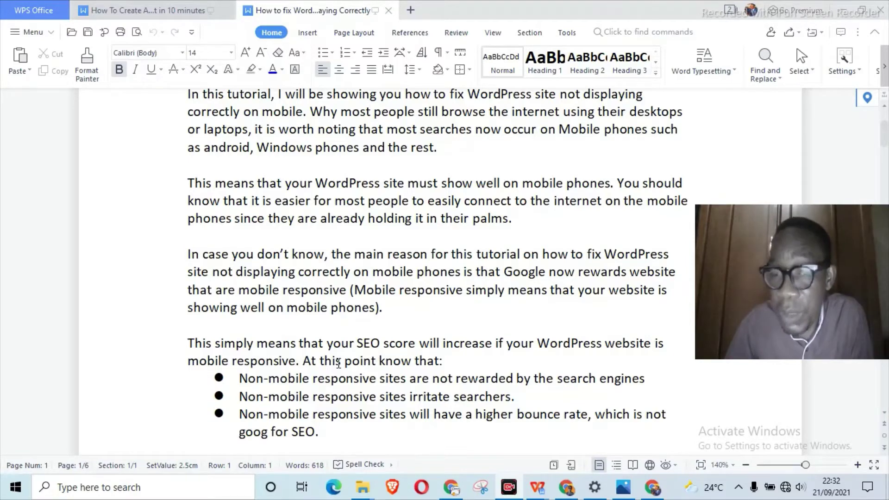
{"action": "scroll", "coordinate": [339, 357], "scroll_direction": "down", "scroll_amount": 1}
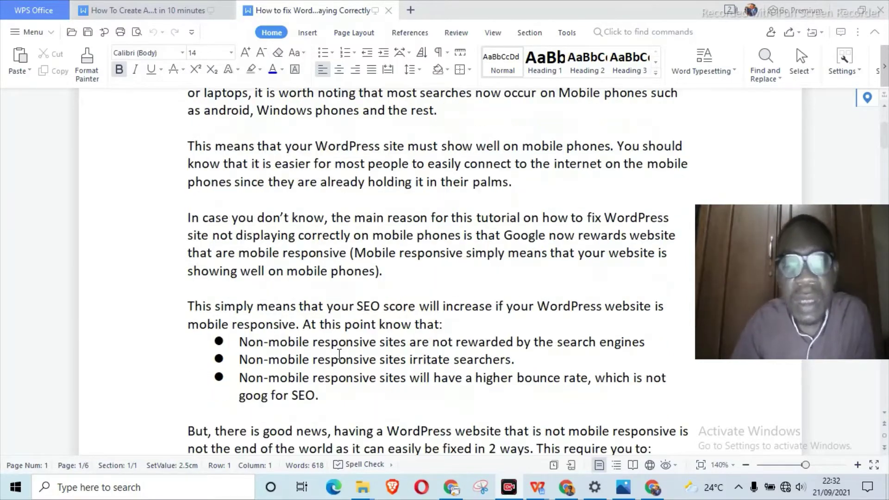
Step: Scroll to the 'Use a mobile responsive theme' and 'Use an AMP plugin' bullets and the theme list heading
{"action": "scroll", "coordinate": [339, 354], "scroll_direction": "down", "scroll_amount": 2}
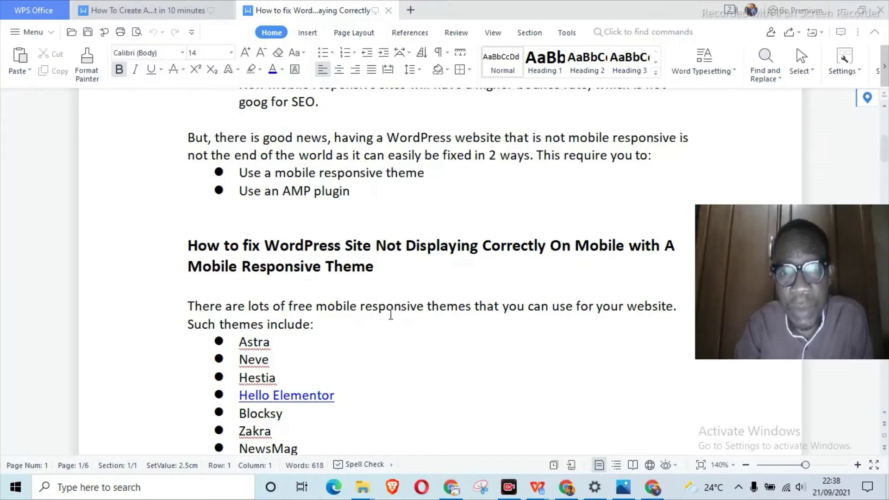
Step: Scroll past the free theme list to the Blocksy WordPress Theme heading on page 2
{"action": "scroll", "coordinate": [436, 381], "scroll_direction": "down", "scroll_amount": 1}
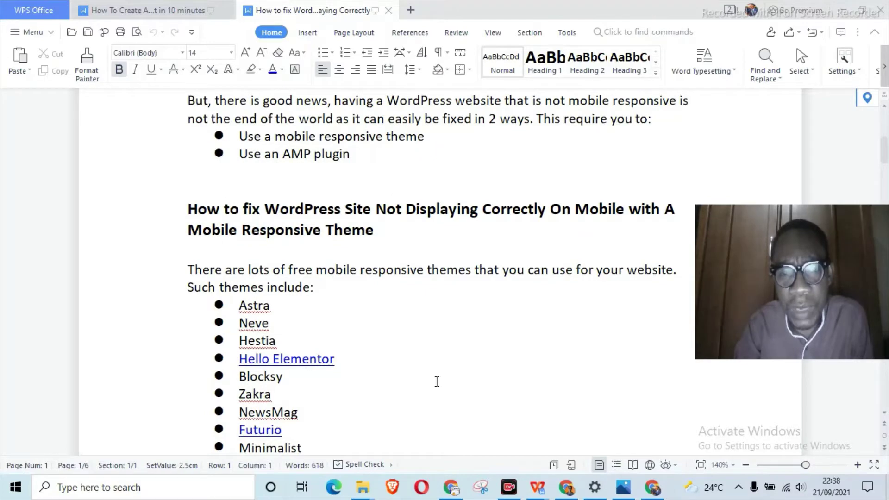
{"action": "scroll", "coordinate": [437, 381], "scroll_direction": "down", "scroll_amount": 2}
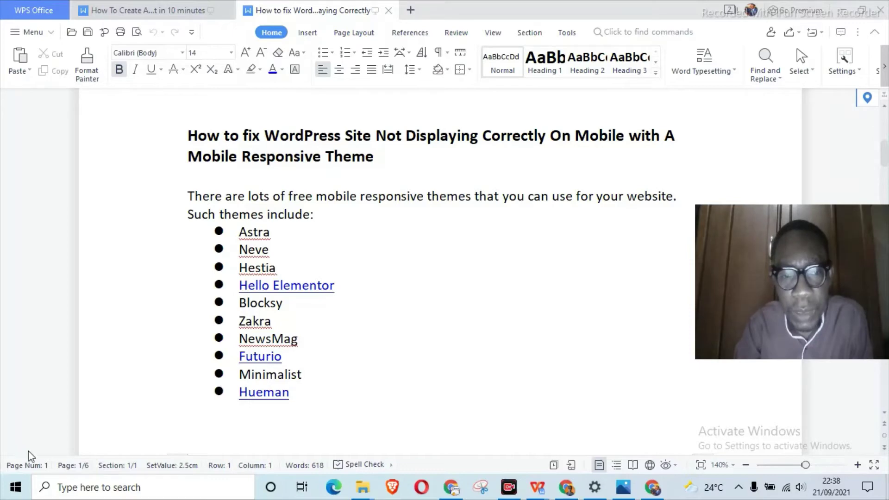
{"action": "scroll", "coordinate": [306, 363], "scroll_direction": "down", "scroll_amount": 3}
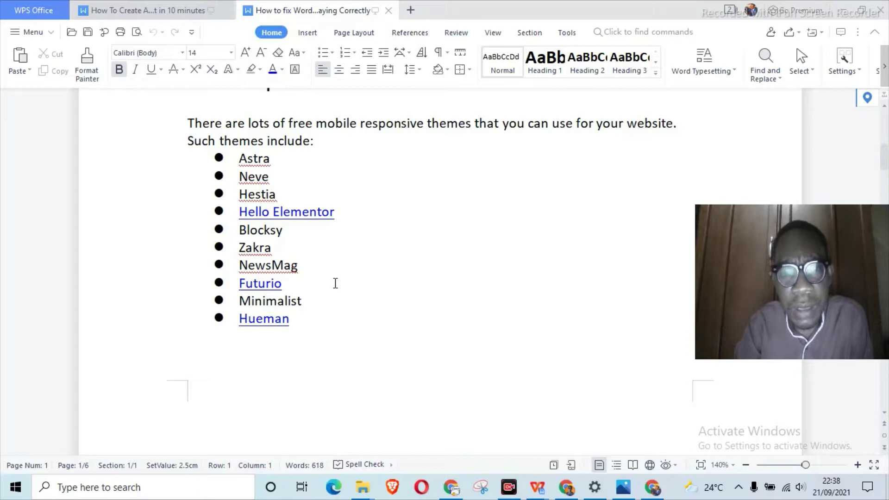
{"action": "scroll", "coordinate": [338, 304], "scroll_direction": "down", "scroll_amount": 8}
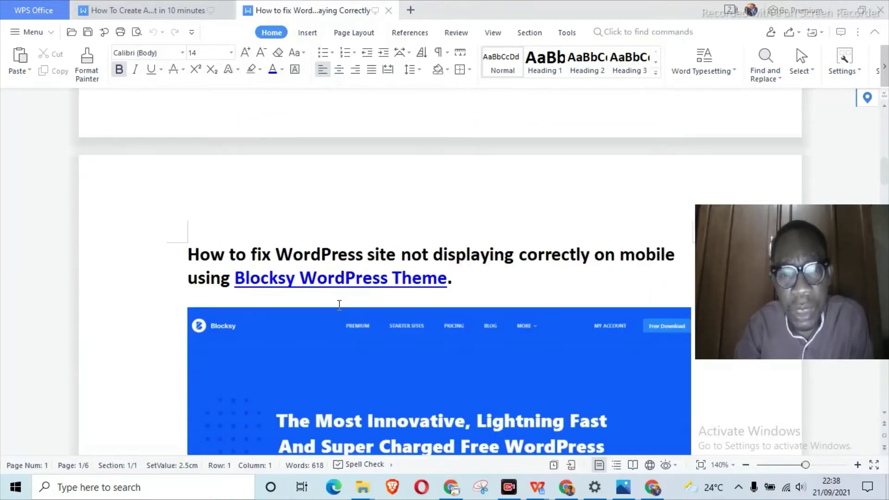
Step: Scroll past the Blocksy screenshot to its feature bullets and the Average Rating image
{"action": "scroll", "coordinate": [339, 304], "scroll_direction": "down", "scroll_amount": 3}
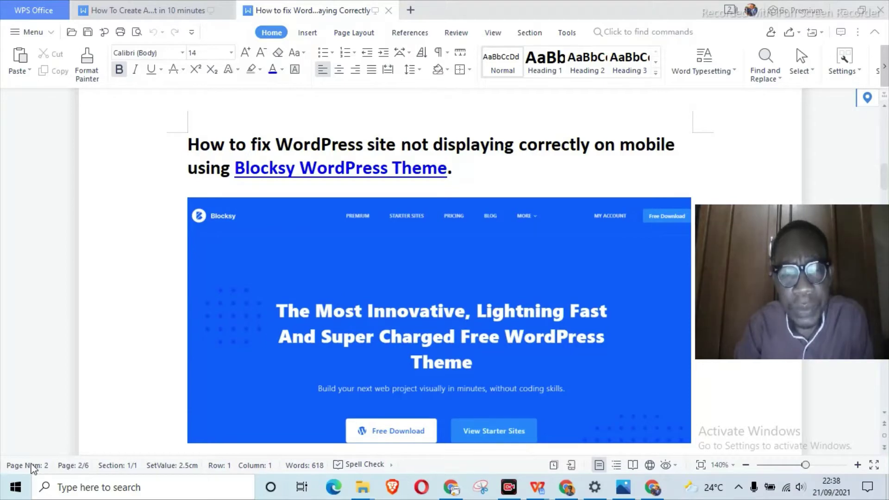
{"action": "scroll", "coordinate": [30, 451], "scroll_direction": "down", "scroll_amount": 1}
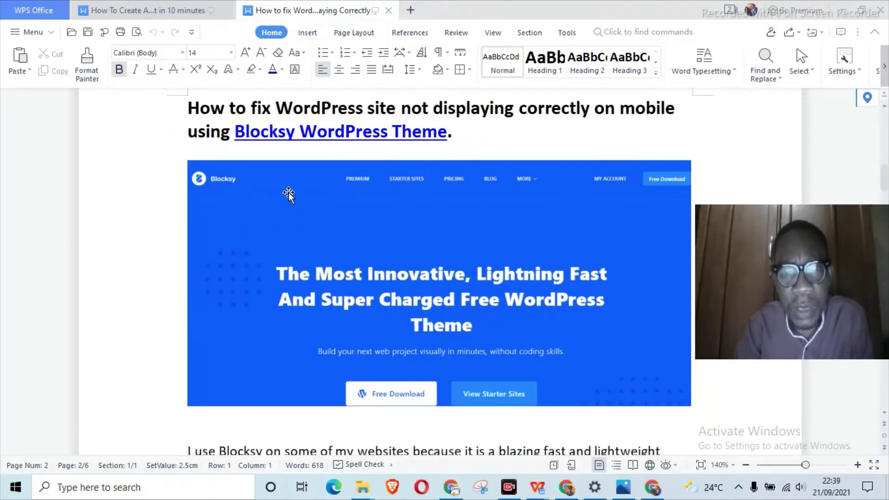
{"action": "scroll", "coordinate": [491, 193], "scroll_direction": "down", "scroll_amount": 2}
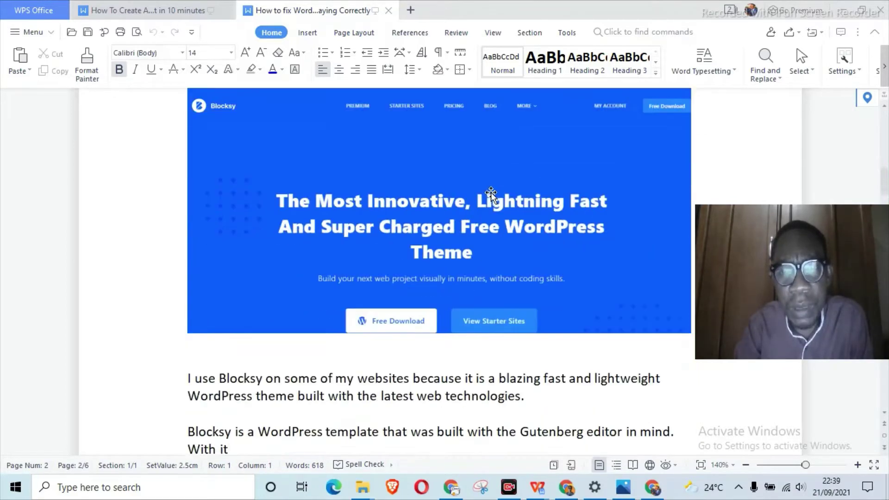
{"action": "scroll", "coordinate": [491, 193], "scroll_direction": "down", "scroll_amount": 2}
{"action": "scroll", "coordinate": [491, 193], "scroll_direction": "down", "scroll_amount": 1}
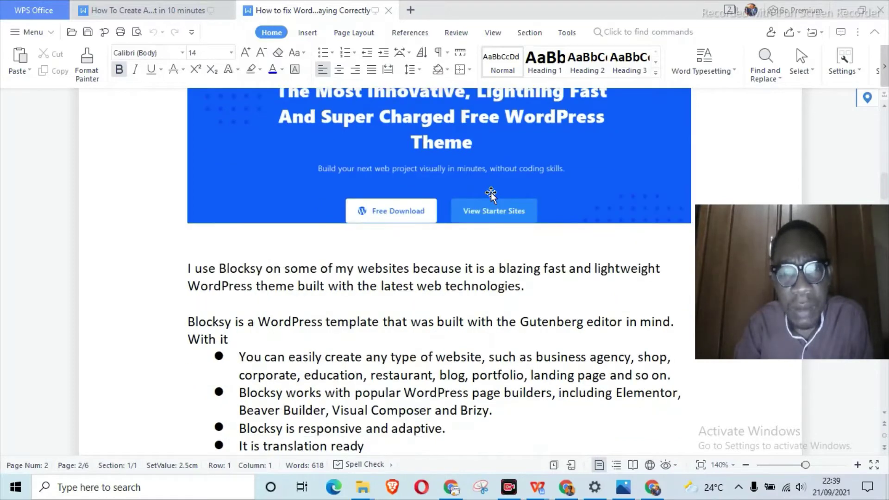
{"action": "scroll", "coordinate": [490, 192], "scroll_direction": "down", "scroll_amount": 1}
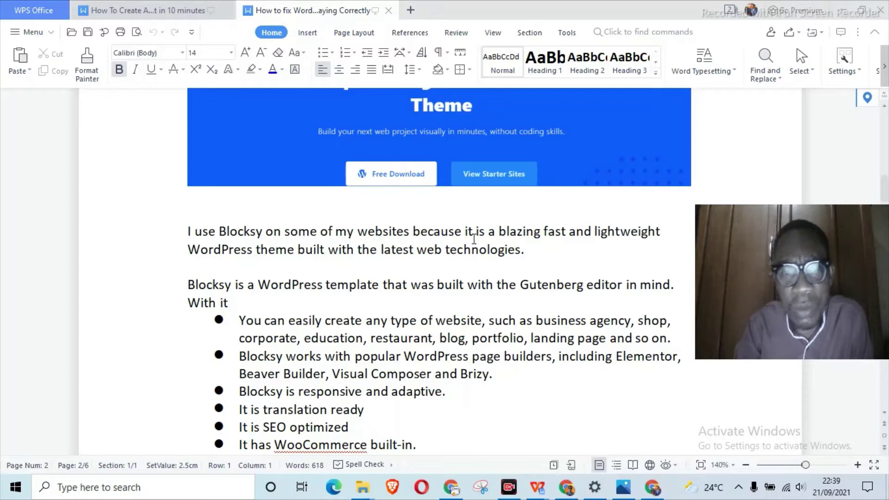
{"action": "scroll", "coordinate": [474, 239], "scroll_direction": "down", "scroll_amount": 1}
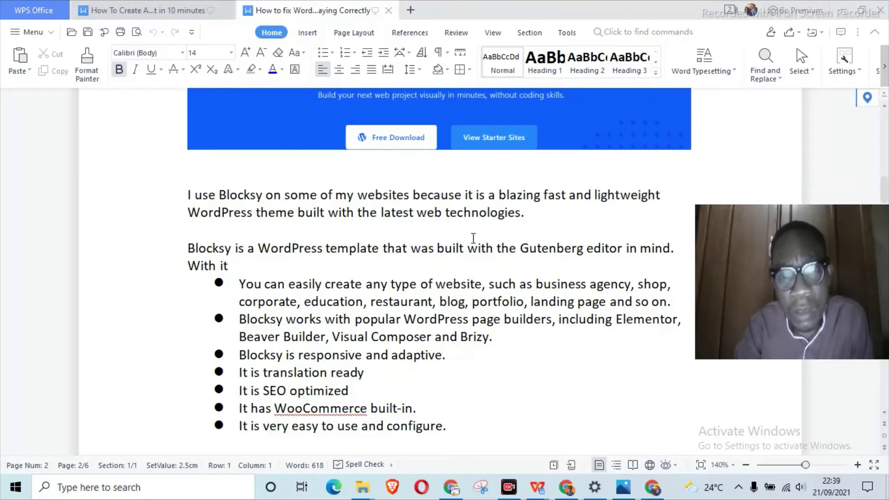
{"action": "scroll", "coordinate": [473, 236], "scroll_direction": "down", "scroll_amount": 1}
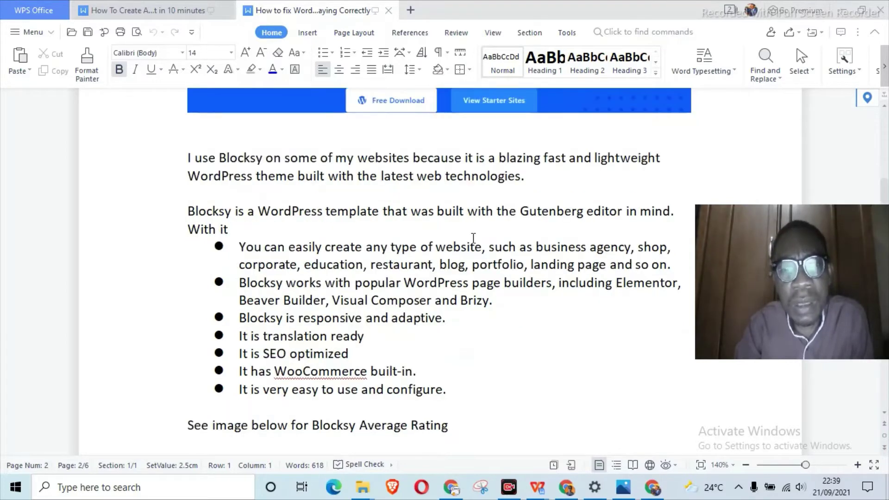
{"action": "scroll", "coordinate": [473, 236], "scroll_direction": "down", "scroll_amount": 1}
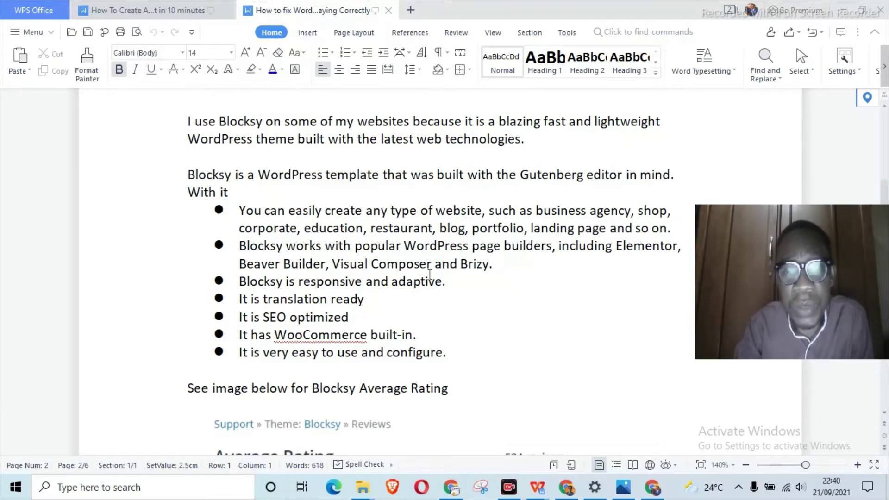
Step: Scroll to the Blocksy Average Rating image and place the cursor after 'configure.'
{"action": "scroll", "coordinate": [430, 274], "scroll_direction": "down", "scroll_amount": 1}
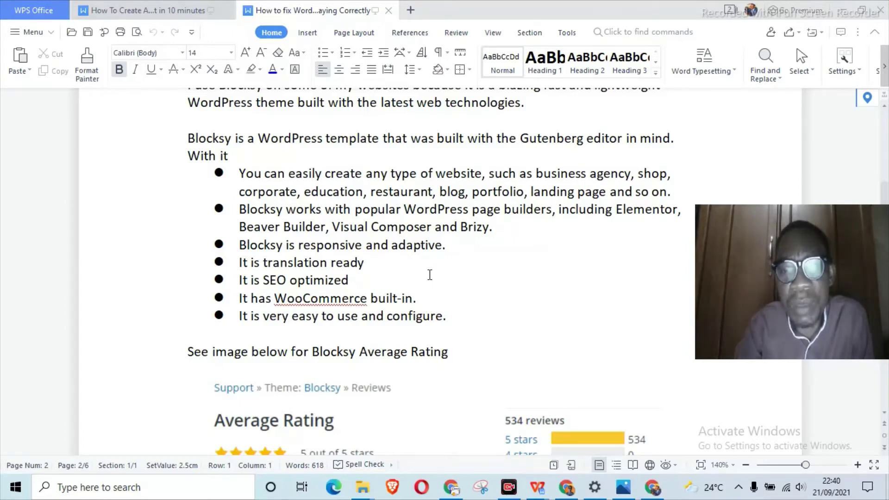
{"action": "scroll", "coordinate": [429, 274], "scroll_direction": "down", "scroll_amount": 2}
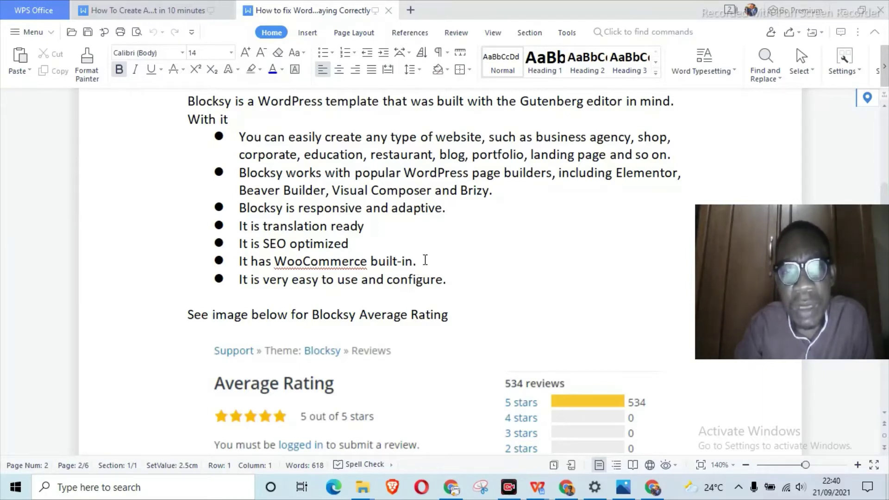
{"action": "scroll", "coordinate": [425, 260], "scroll_direction": "down", "scroll_amount": 1}
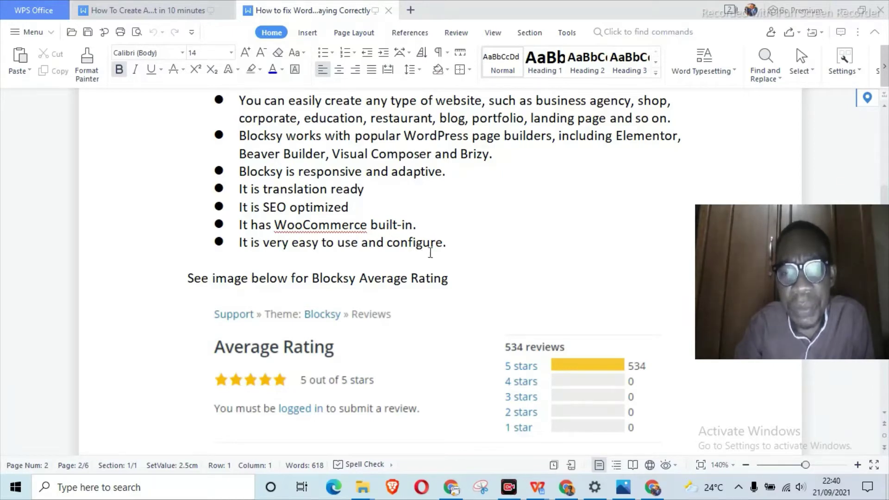
{"action": "left_click", "coordinate": [450, 245]}
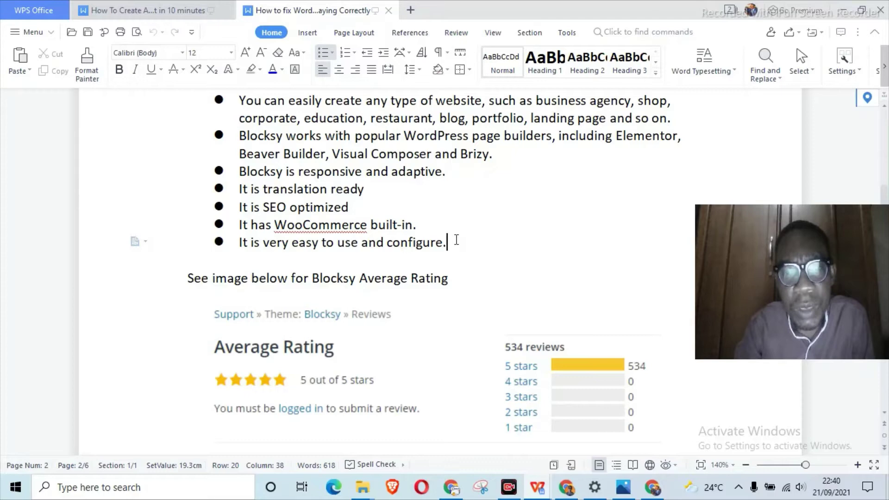
Step: Scroll down to the Blocksy installation steps and 'Add New Themes' screenshots on page 3
{"action": "scroll", "coordinate": [456, 239], "scroll_direction": "down", "scroll_amount": 1}
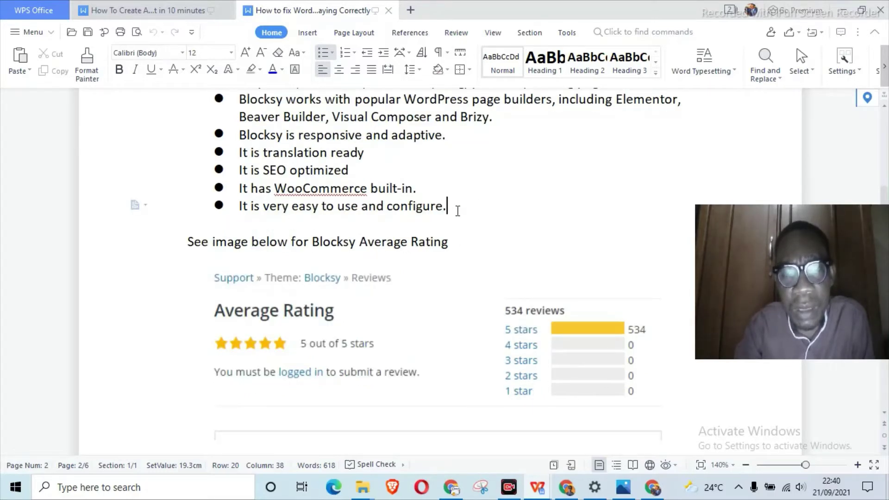
{"action": "scroll", "coordinate": [295, 176], "scroll_direction": "up", "scroll_amount": 2}
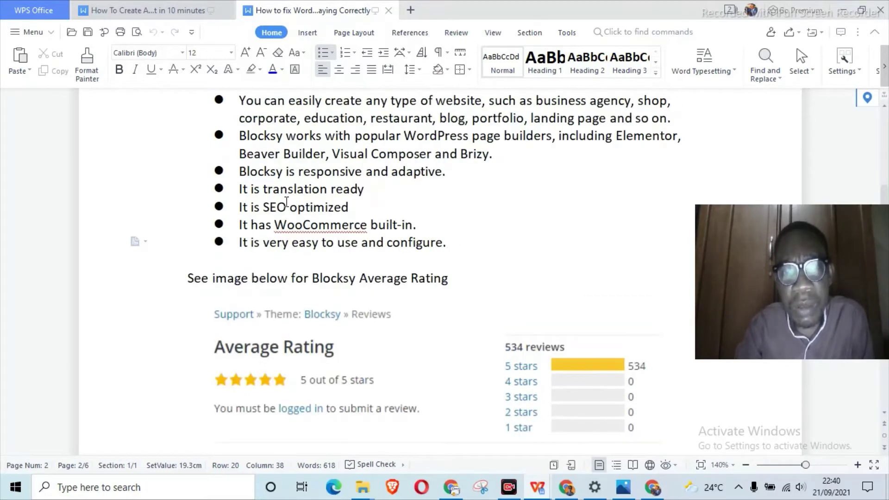
{"action": "scroll", "coordinate": [456, 240], "scroll_direction": "down", "scroll_amount": 3}
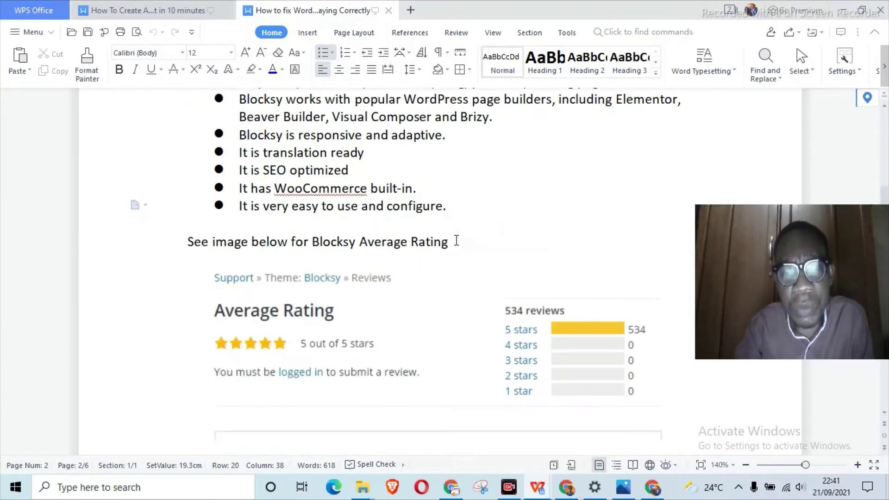
{"action": "scroll", "coordinate": [455, 239], "scroll_direction": "down", "scroll_amount": 2}
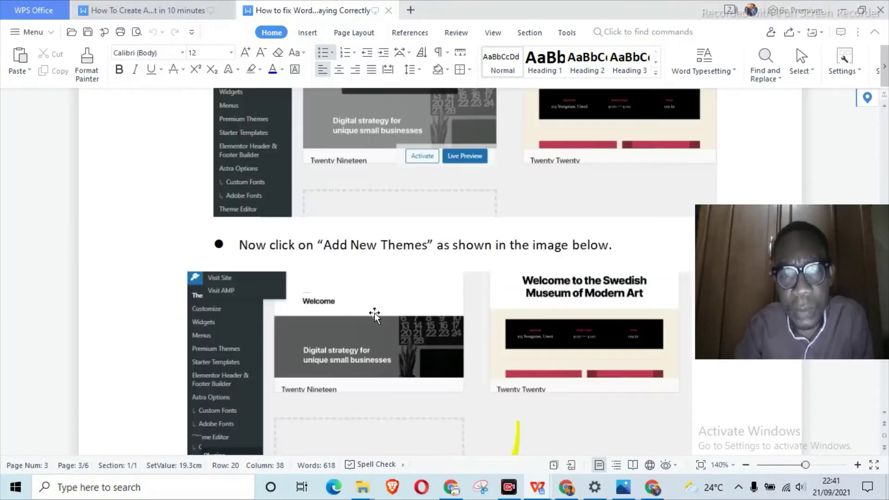
Step: Scroll through the Install Now and Activate steps to the 'using AMP WP Plugin' heading on page 4
{"action": "scroll", "coordinate": [374, 314], "scroll_direction": "up", "scroll_amount": 5}
{"action": "scroll", "coordinate": [374, 312], "scroll_direction": "down", "scroll_amount": 2}
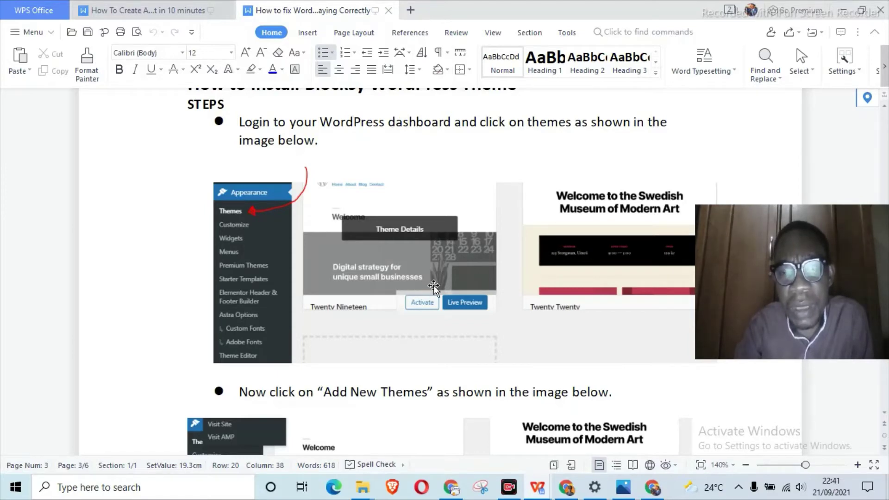
{"action": "scroll", "coordinate": [432, 285], "scroll_direction": "down", "scroll_amount": 4}
{"action": "scroll", "coordinate": [433, 288], "scroll_direction": "down", "scroll_amount": 7}
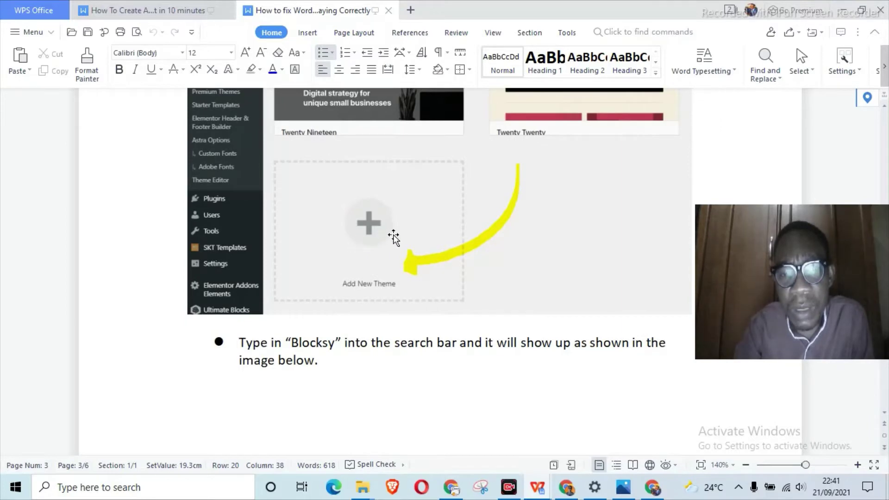
{"action": "scroll", "coordinate": [448, 366], "scroll_direction": "down", "scroll_amount": 16}
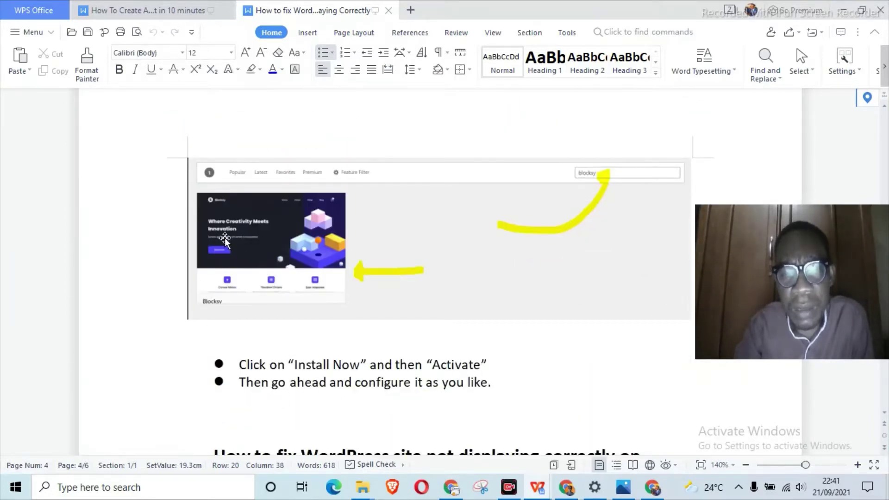
{"action": "scroll", "coordinate": [383, 293], "scroll_direction": "down", "scroll_amount": 4}
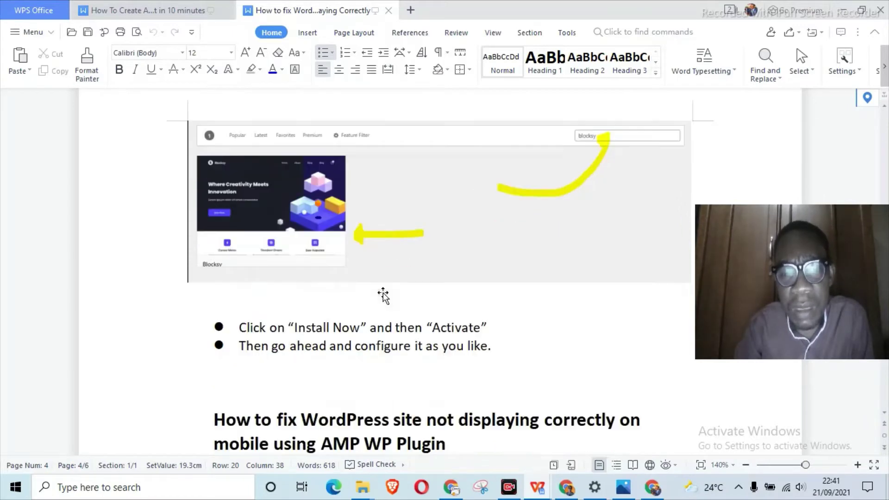
{"action": "scroll", "coordinate": [383, 293], "scroll_direction": "up", "scroll_amount": 2}
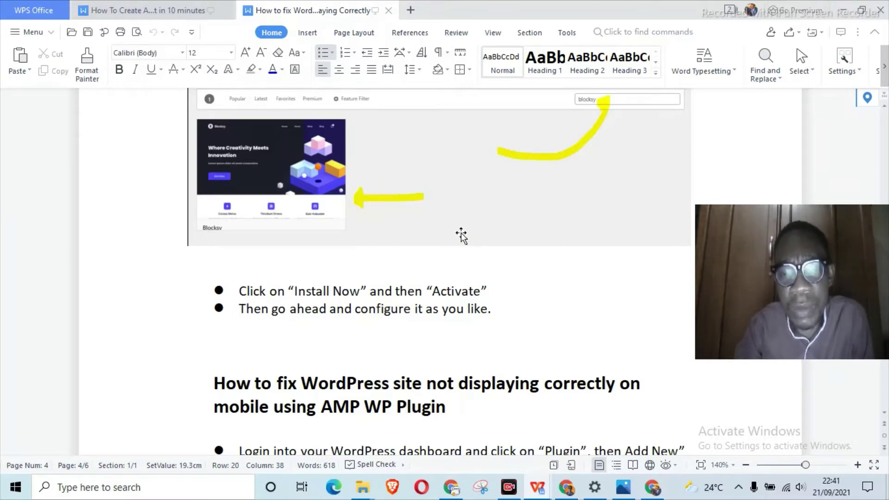
Step: Scroll to the AMP WP Plugin section's Plugins > Add New screenshot, then switch to the WordPress dashboard
{"action": "scroll", "coordinate": [445, 244], "scroll_direction": "down", "scroll_amount": 1}
{"action": "scroll", "coordinate": [445, 243], "scroll_direction": "down", "scroll_amount": 1}
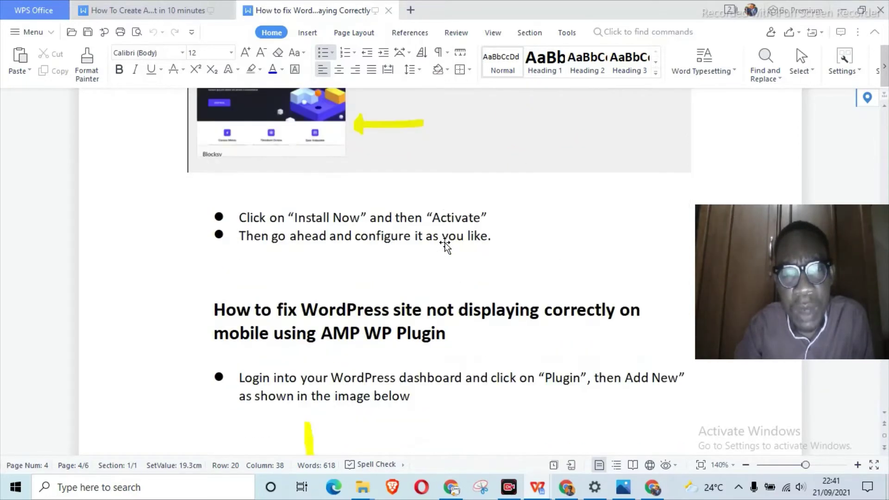
{"action": "scroll", "coordinate": [445, 243], "scroll_direction": "down", "scroll_amount": 2}
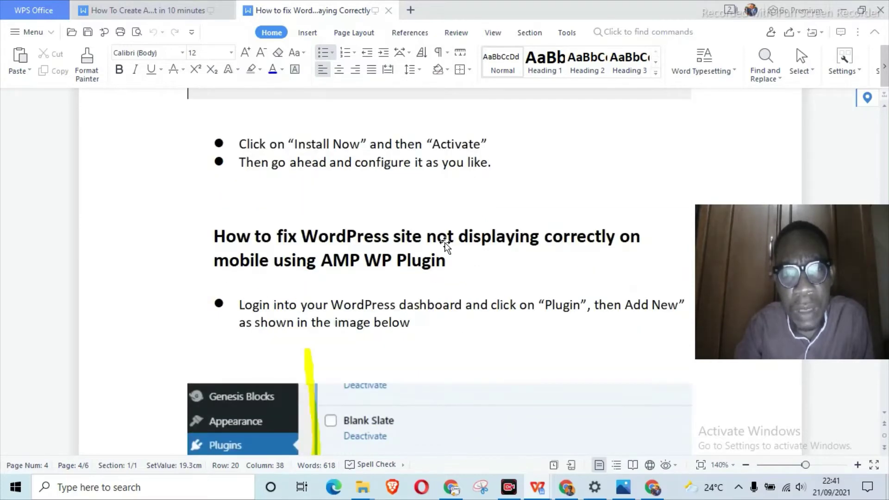
{"action": "scroll", "coordinate": [444, 242], "scroll_direction": "down", "scroll_amount": 1}
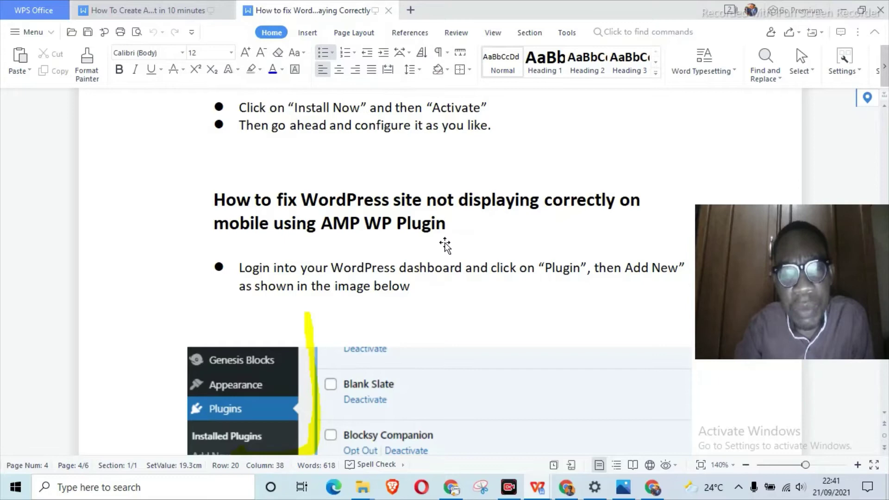
{"action": "scroll", "coordinate": [445, 245], "scroll_direction": "down", "scroll_amount": 1}
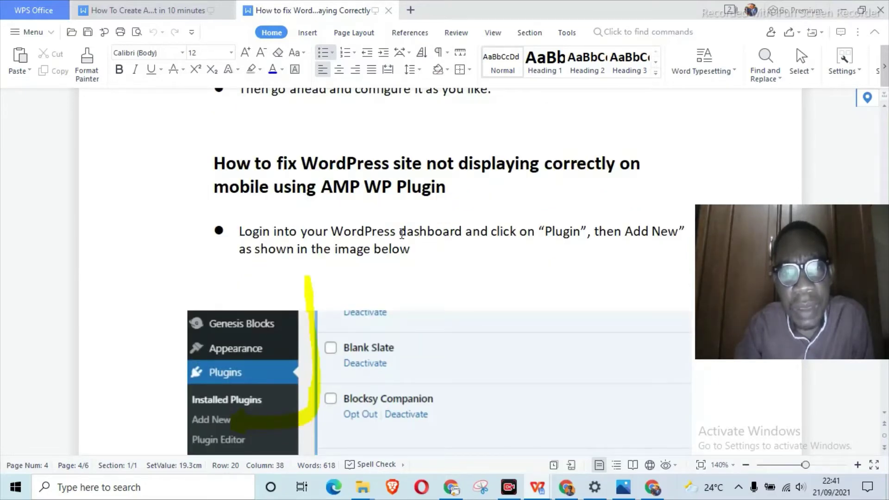
{"action": "scroll", "coordinate": [401, 233], "scroll_direction": "down", "scroll_amount": 1}
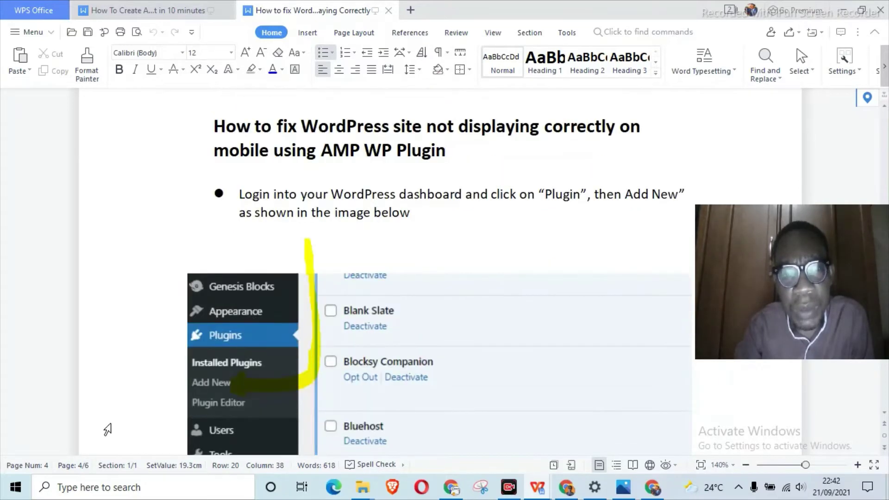
{"action": "key", "text": "alt+Tab"}
Step: Go to the Plugins > Add New page in WordPress Admin
{"action": "mouse_move", "coordinate": [307, 258]}
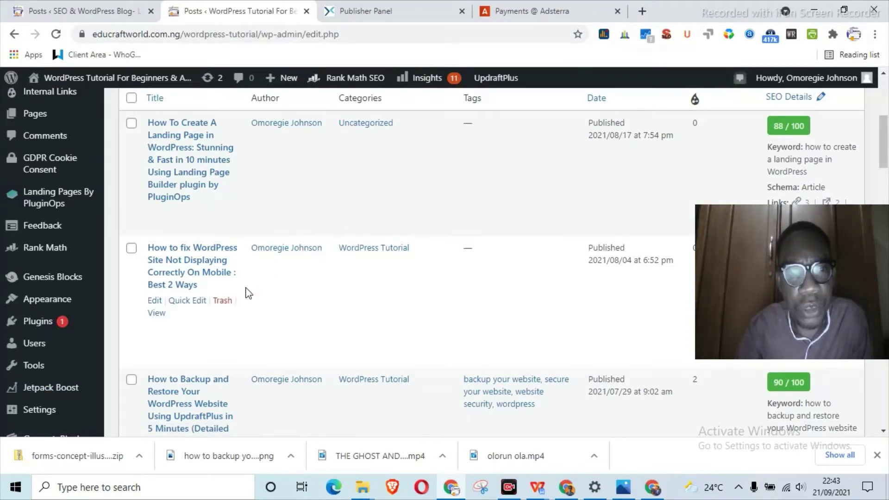
{"action": "scroll", "coordinate": [254, 305], "scroll_direction": "down", "scroll_amount": 3}
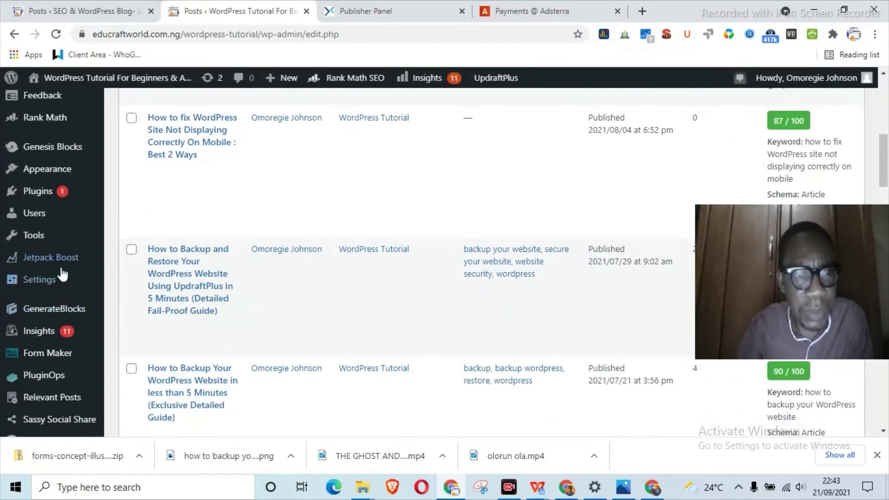
{"action": "mouse_move", "coordinate": [49, 192]}
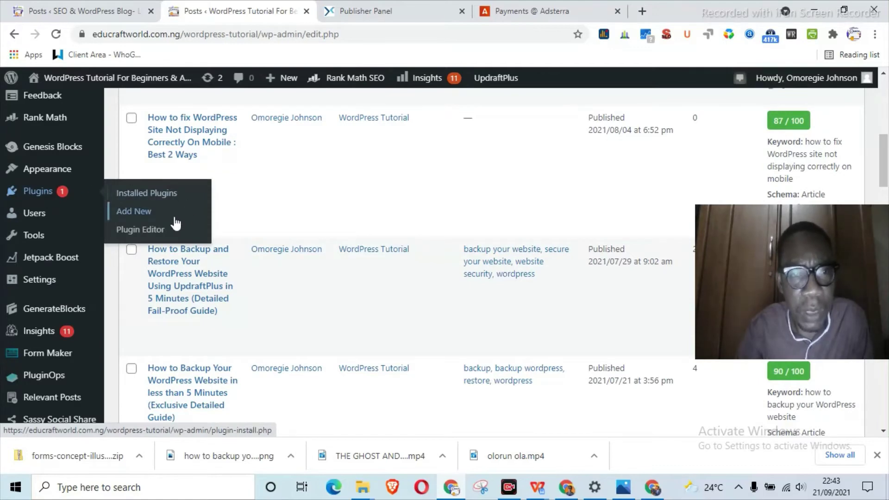
{"action": "left_click", "coordinate": [134, 211]}
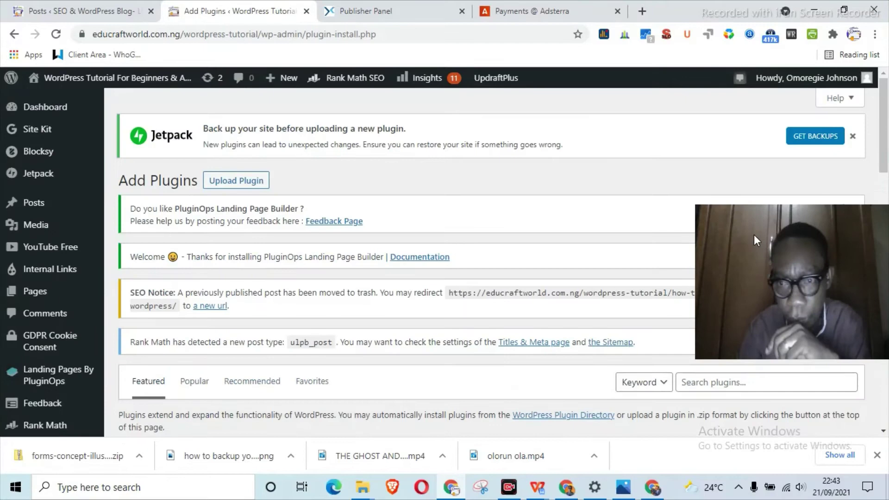
Step: Search the plugin directory for 'AMP WP' by pasting it into Search plugins
{"action": "left_click_drag", "start_coordinate": [754, 235], "coordinate": [355, 163]}
{"action": "scroll", "coordinate": [653, 300], "scroll_direction": "down", "scroll_amount": 2}
{"action": "scroll", "coordinate": [652, 300], "scroll_direction": "down", "scroll_amount": 1}
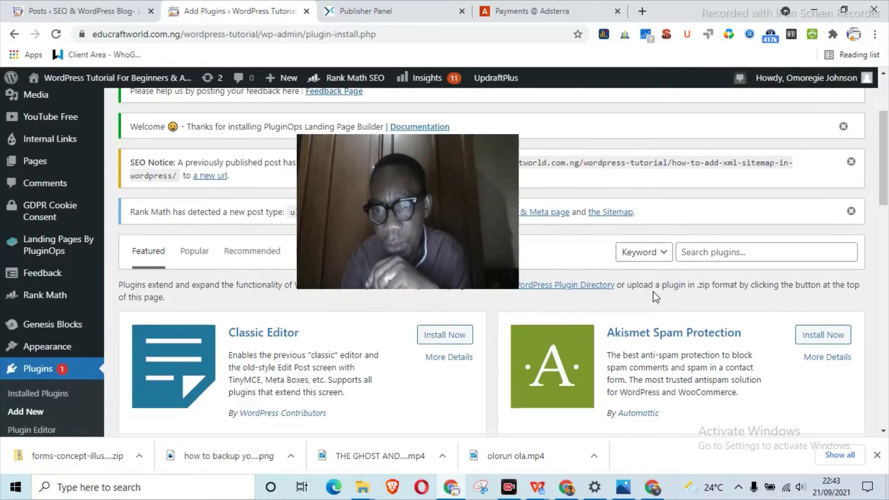
{"action": "left_click", "coordinate": [735, 255]}
{"action": "right_click", "coordinate": [733, 253]}
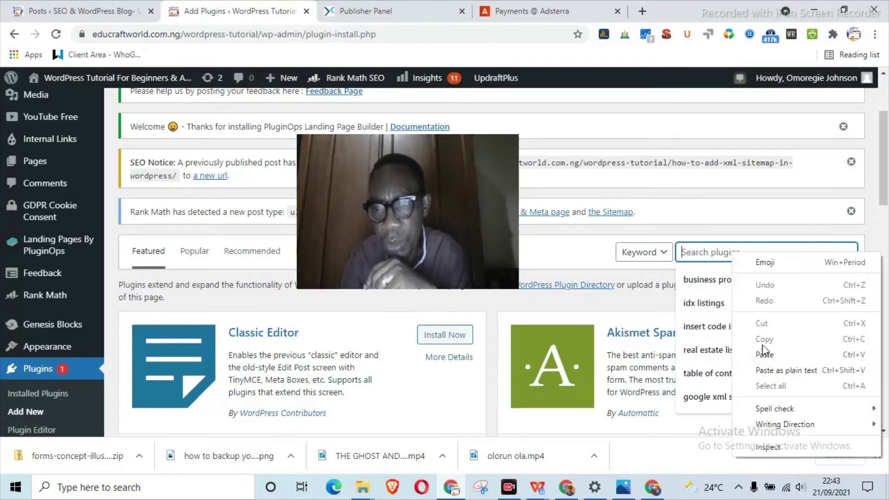
{"action": "left_click", "coordinate": [764, 354]}
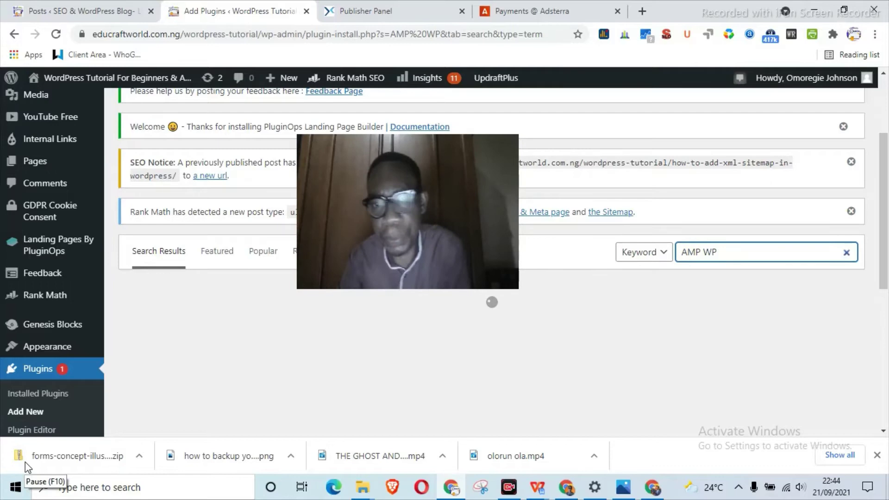
Step: Scroll the results to the AMP for WP – Accelerated Mobile Pages card
{"action": "scroll", "coordinate": [46, 370], "scroll_direction": "down", "scroll_amount": 3}
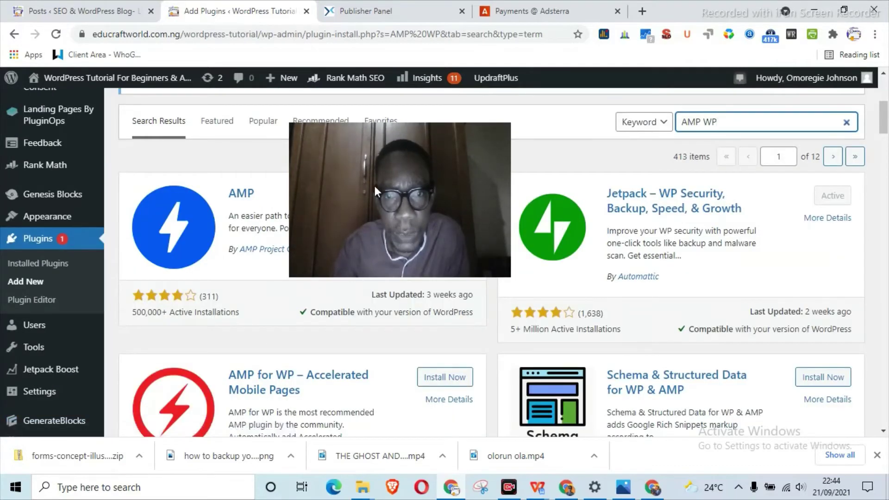
{"action": "left_click_drag", "start_coordinate": [343, 157], "coordinate": [678, 314]}
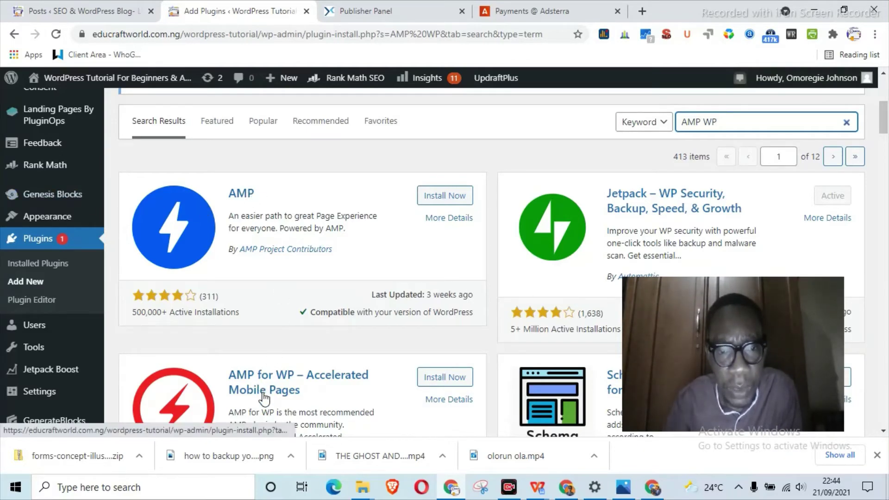
{"action": "scroll", "coordinate": [273, 400], "scroll_direction": "down", "scroll_amount": 5}
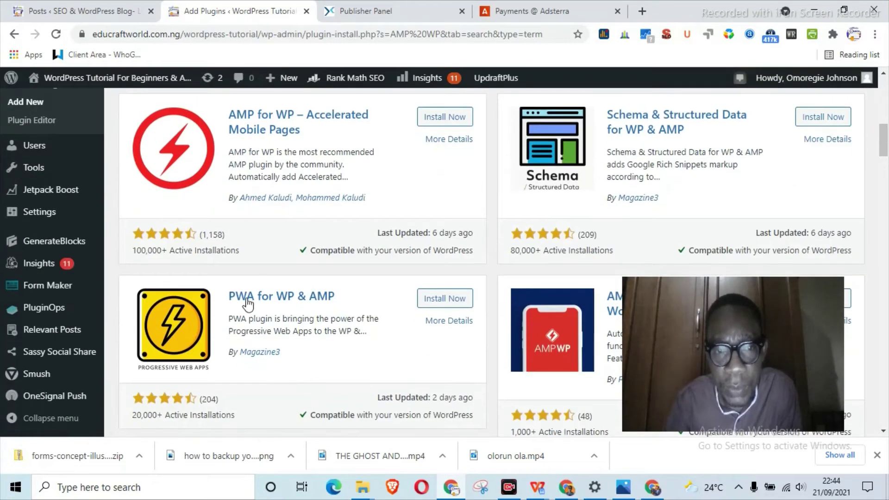
{"action": "scroll", "coordinate": [392, 313], "scroll_direction": "down", "scroll_amount": 3}
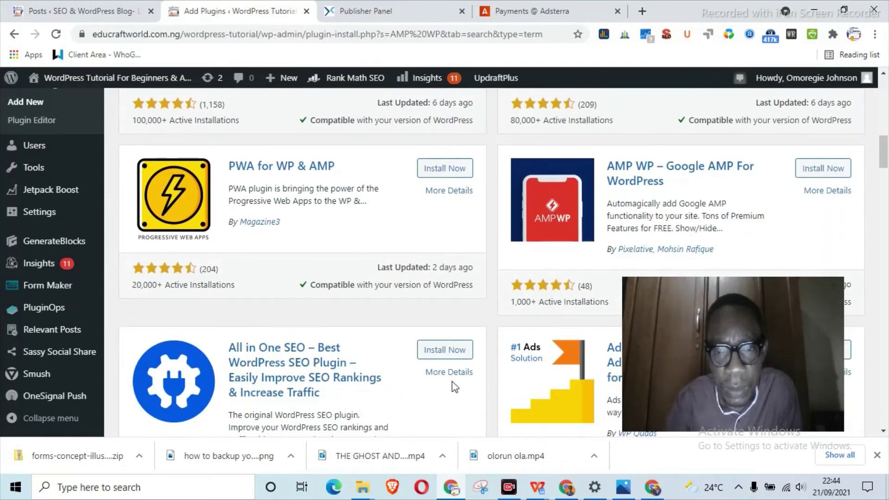
{"action": "scroll", "coordinate": [452, 382], "scroll_direction": "down", "scroll_amount": 3}
{"action": "scroll", "coordinate": [452, 382], "scroll_direction": "up", "scroll_amount": 9}
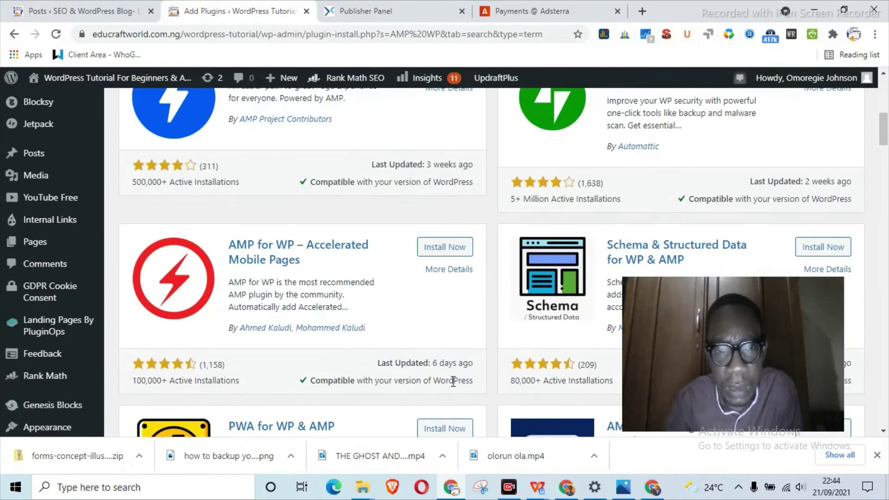
{"action": "scroll", "coordinate": [452, 381], "scroll_direction": "up", "scroll_amount": 3}
{"action": "scroll", "coordinate": [452, 381], "scroll_direction": "down", "scroll_amount": 3}
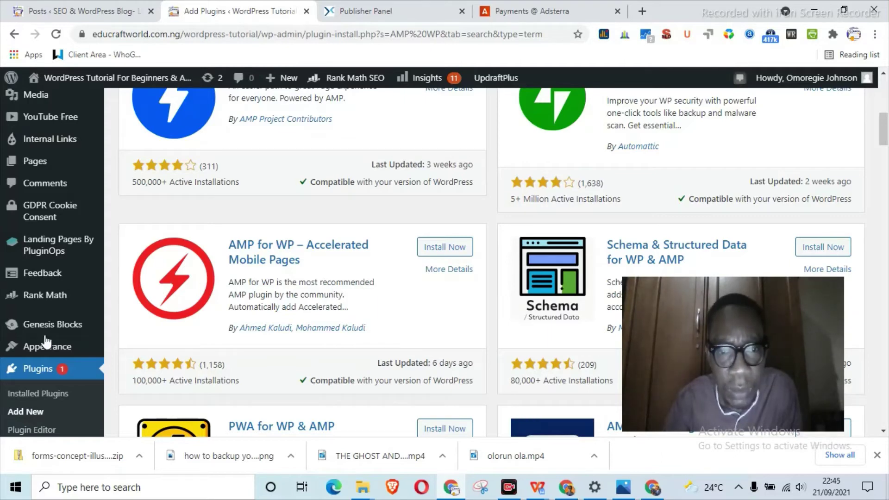
Step: Install and activate AMP for WP – Accelerated Mobile Pages from its plugin card
{"action": "left_click", "coordinate": [455, 254]}
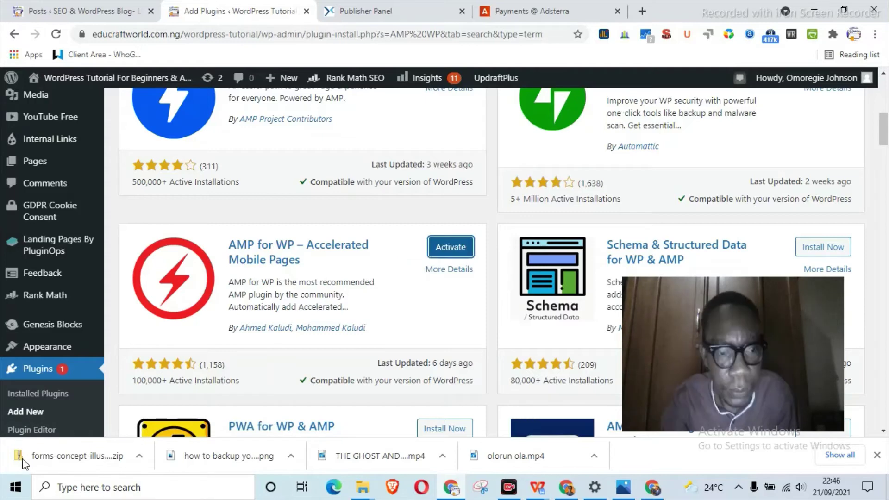
{"action": "left_click", "coordinate": [446, 253]}
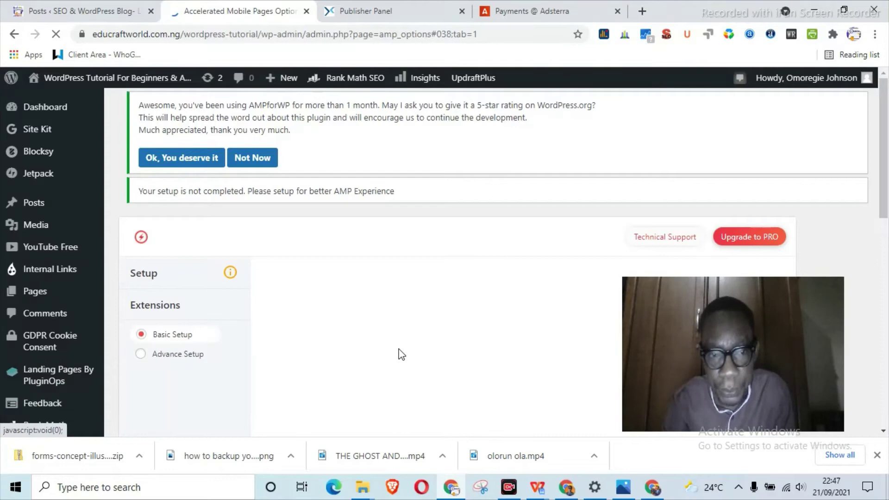
{"action": "scroll", "coordinate": [401, 352], "scroll_direction": "down", "scroll_amount": 6}
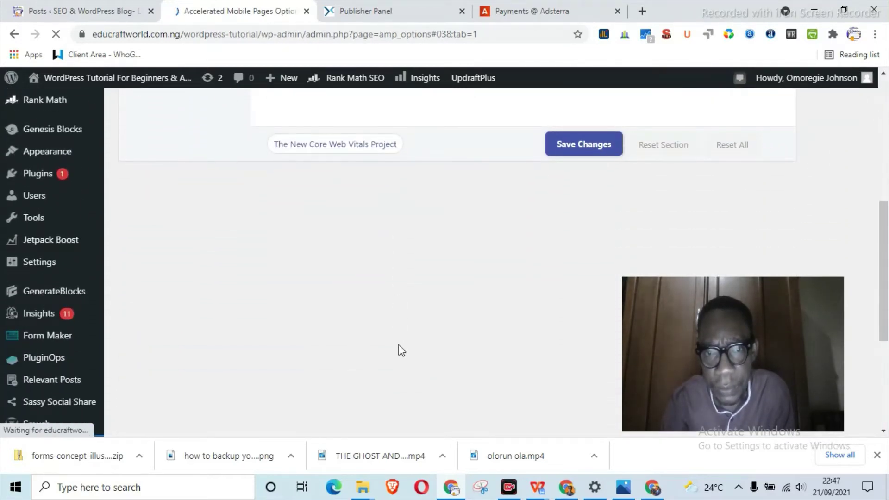
{"action": "scroll", "coordinate": [401, 350], "scroll_direction": "down", "scroll_amount": 2}
{"action": "scroll", "coordinate": [401, 350], "scroll_direction": "up", "scroll_amount": 6}
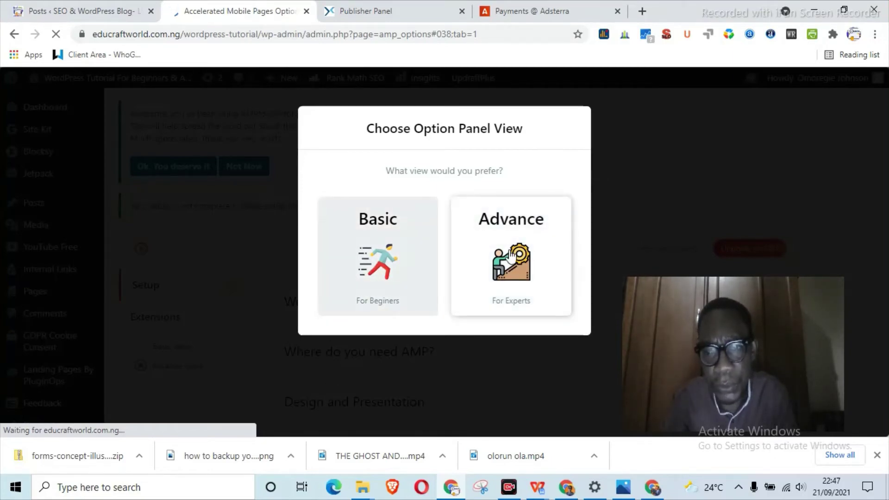
Step: Choose the Basic panel view and review the Basic Setup list, with Website Type set to Blog
{"action": "left_click", "coordinate": [381, 238]}
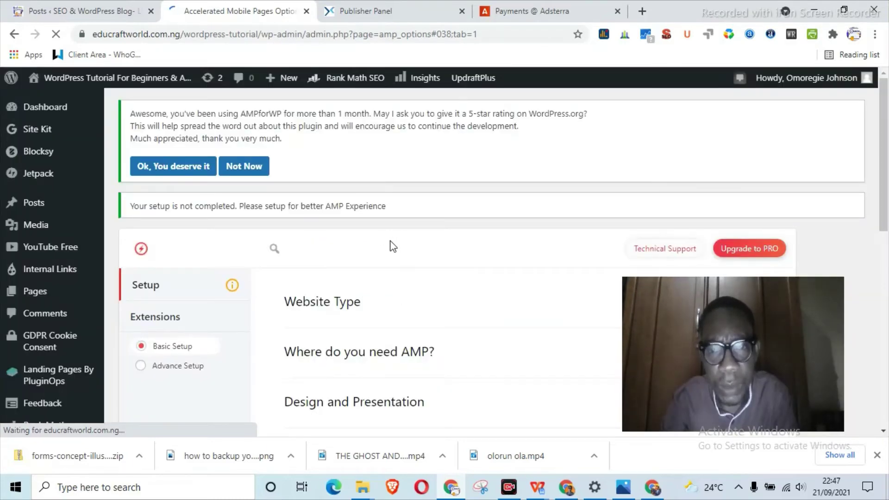
{"action": "scroll", "coordinate": [391, 243], "scroll_direction": "down", "scroll_amount": 3}
{"action": "scroll", "coordinate": [391, 246], "scroll_direction": "down", "scroll_amount": 1}
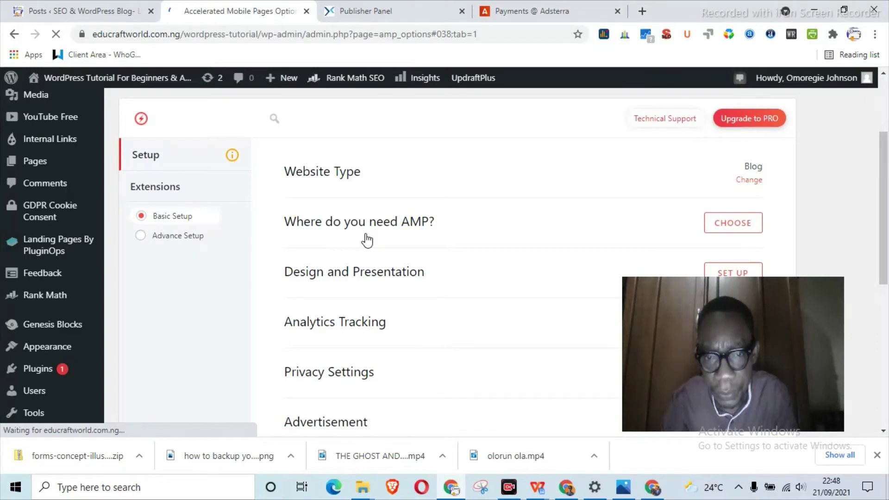
{"action": "scroll", "coordinate": [407, 243], "scroll_direction": "down", "scroll_amount": 1}
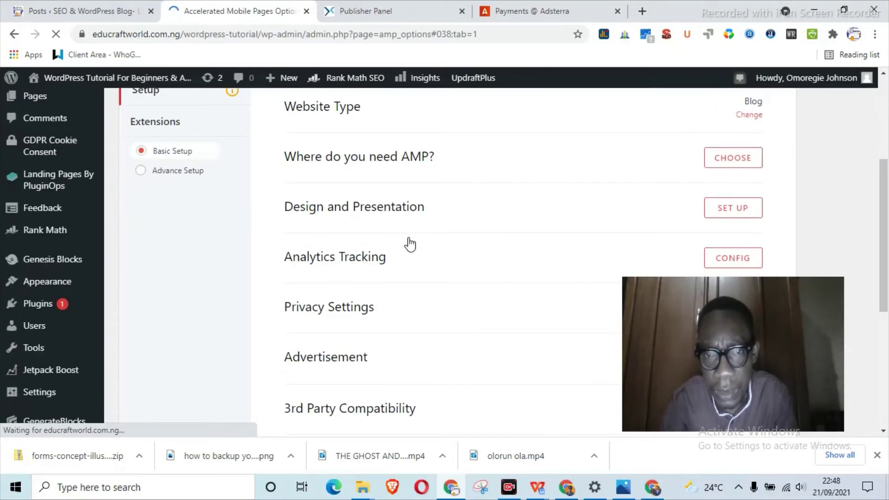
{"action": "scroll", "coordinate": [408, 243], "scroll_direction": "up", "scroll_amount": 1}
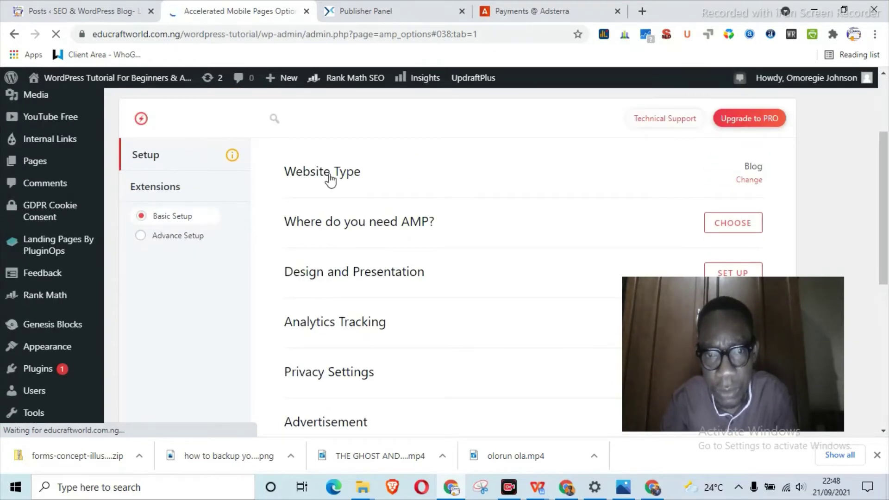
{"action": "left_click_drag", "start_coordinate": [682, 310], "coordinate": [517, 382]}
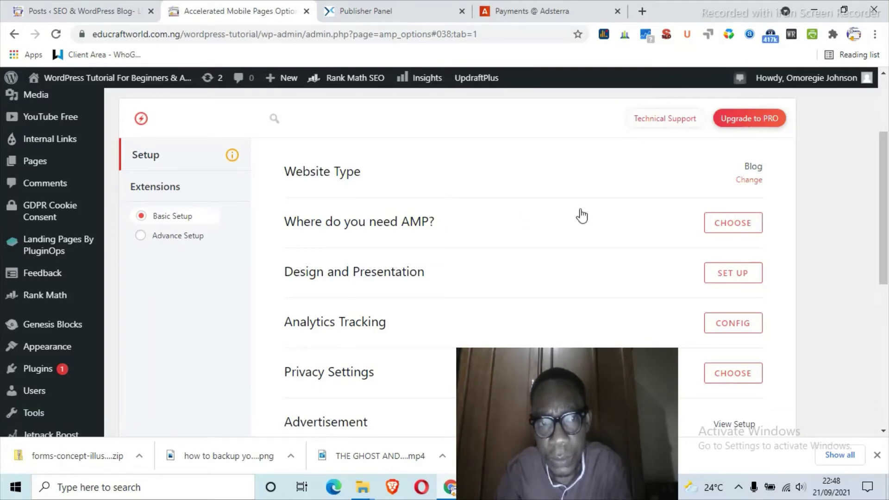
Step: Choose Blog from the Website Type options and close the side panel
{"action": "left_click", "coordinate": [750, 179]}
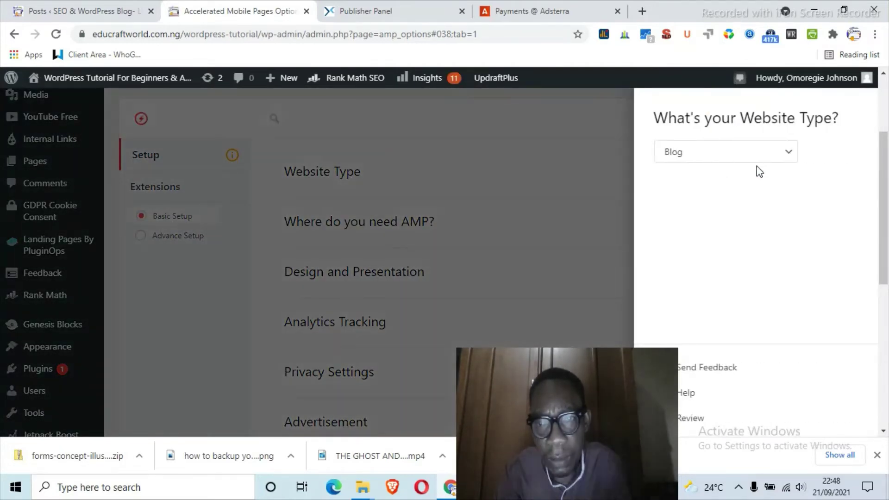
{"action": "left_click", "coordinate": [732, 151]}
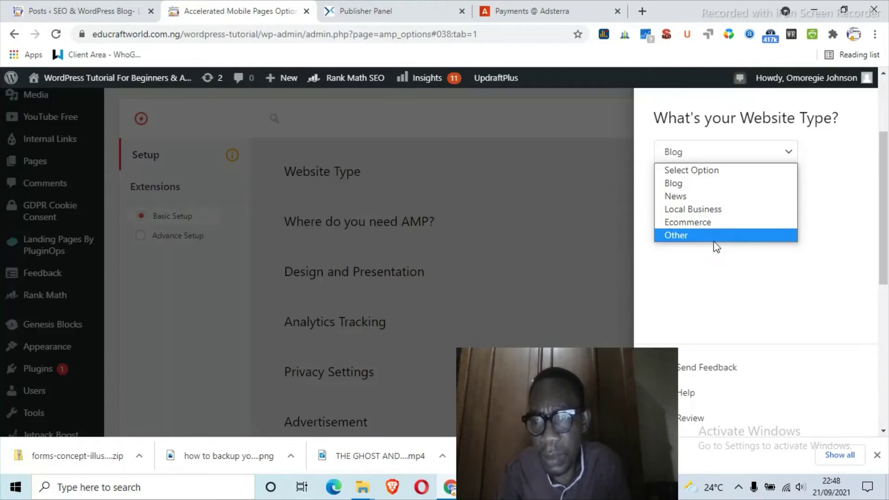
{"action": "left_click", "coordinate": [717, 184]}
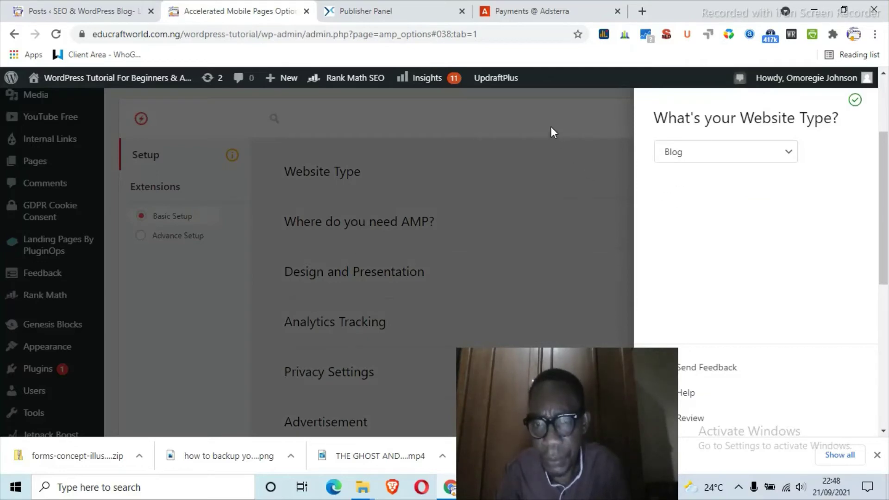
{"action": "left_click", "coordinate": [557, 118]}
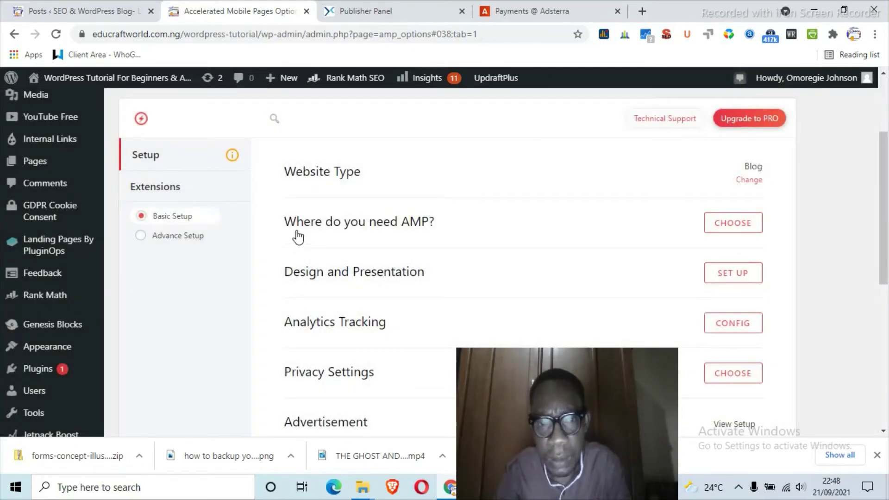
Step: Enable AMP on Homepage, Posts, Pages and Archives, leaving the custom front page unticked
{"action": "left_click", "coordinate": [746, 229]}
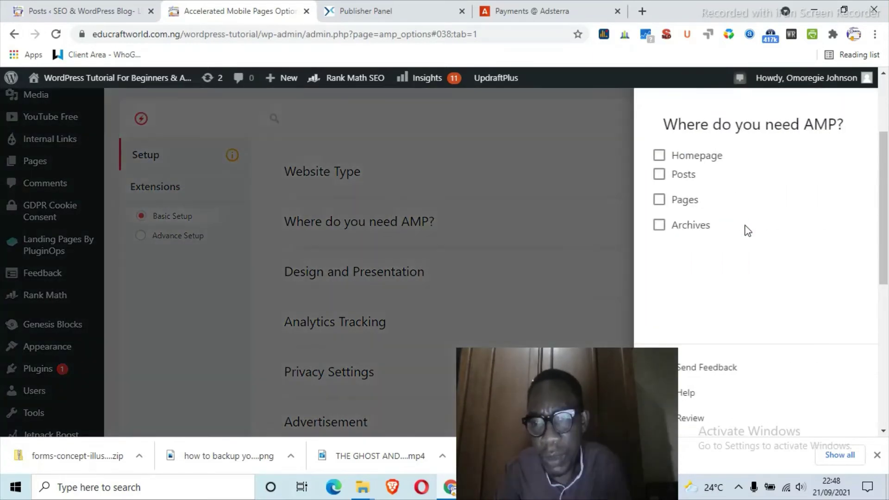
{"action": "left_click", "coordinate": [659, 156]}
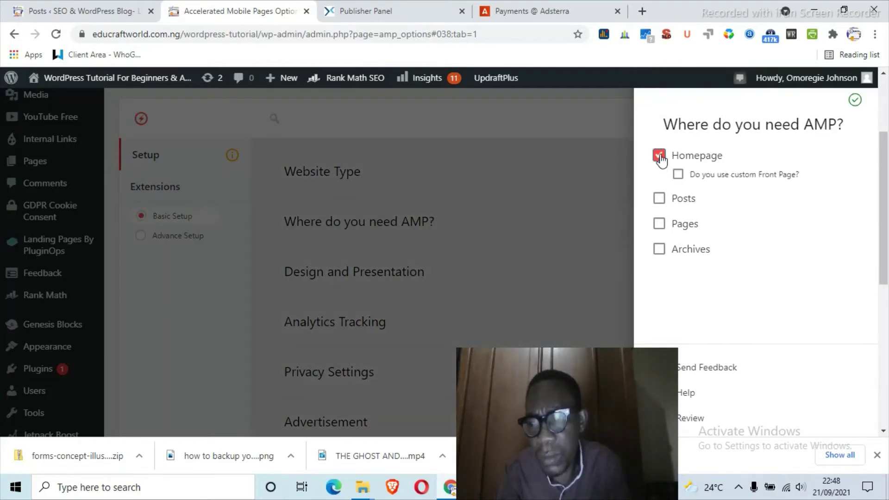
{"action": "left_click", "coordinate": [659, 156]}
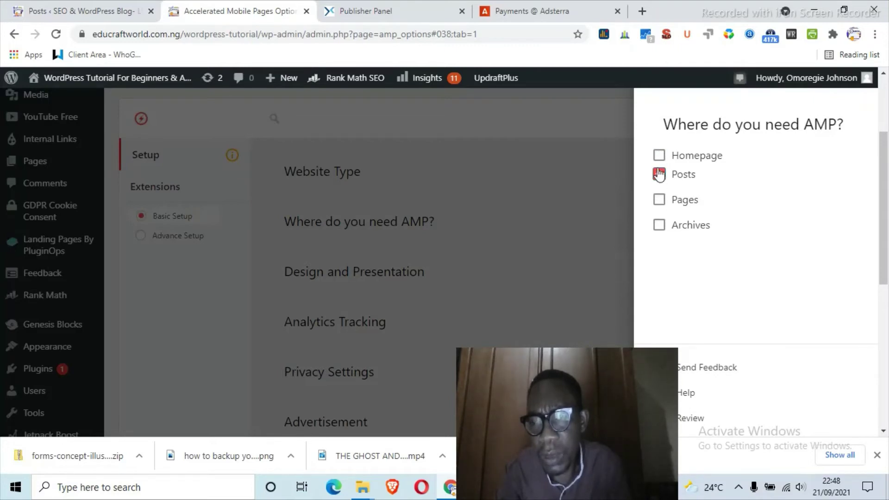
{"action": "left_click", "coordinate": [659, 156]}
{"action": "left_click", "coordinate": [659, 224]}
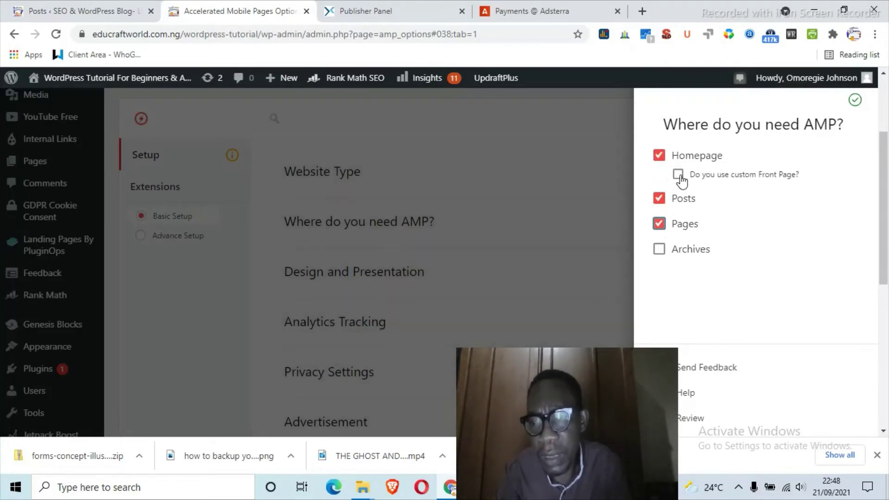
{"action": "left_click", "coordinate": [678, 174]}
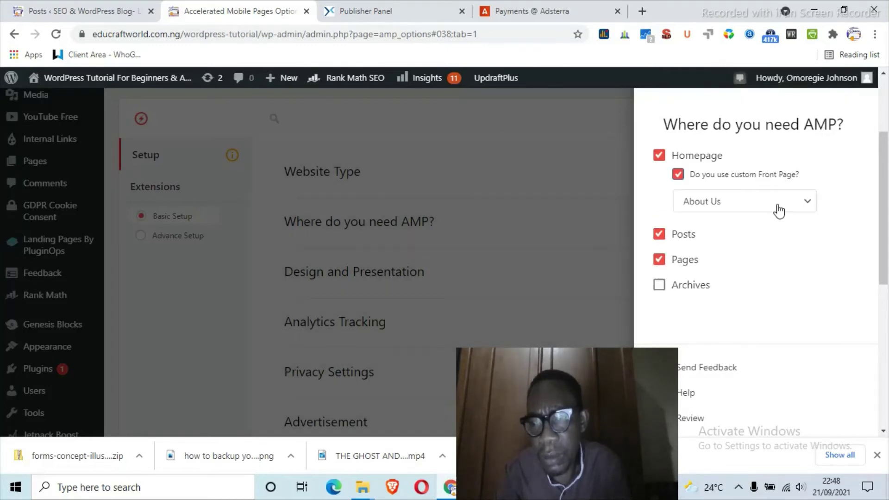
{"action": "left_click", "coordinate": [678, 175]}
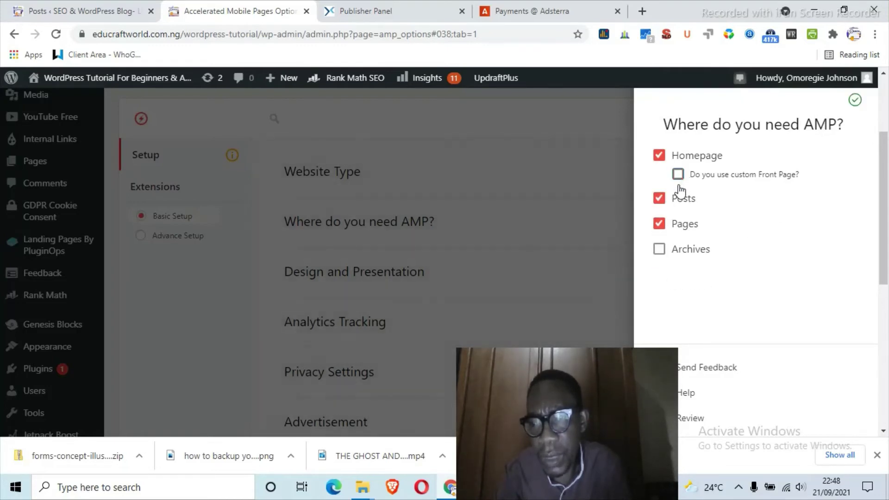
{"action": "left_click", "coordinate": [659, 250]}
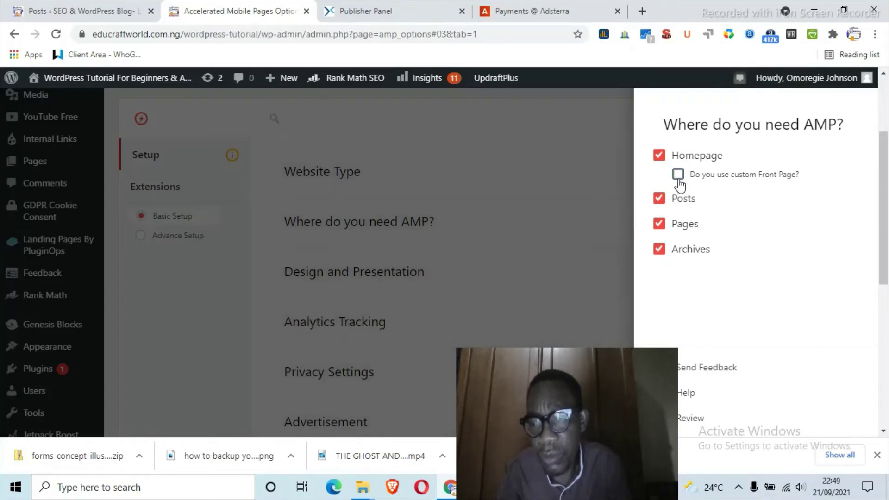
{"action": "left_click", "coordinate": [679, 178]}
{"action": "left_click", "coordinate": [788, 207]}
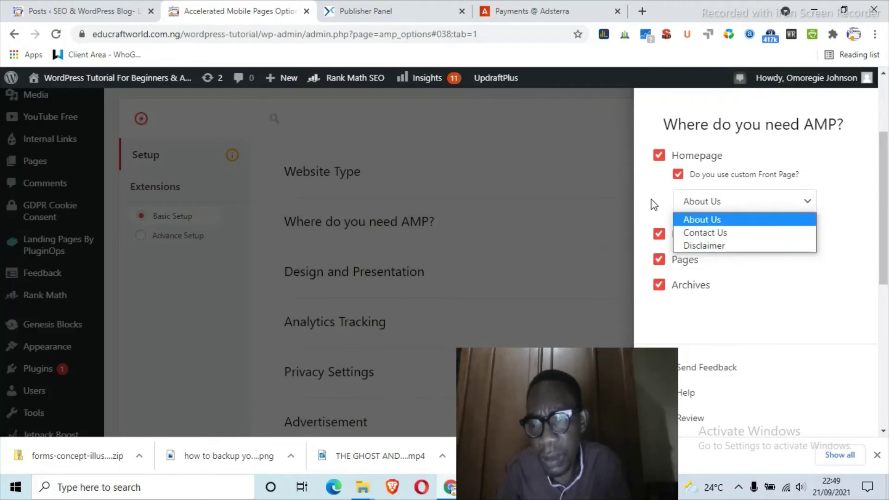
{"action": "left_click", "coordinate": [678, 174]}
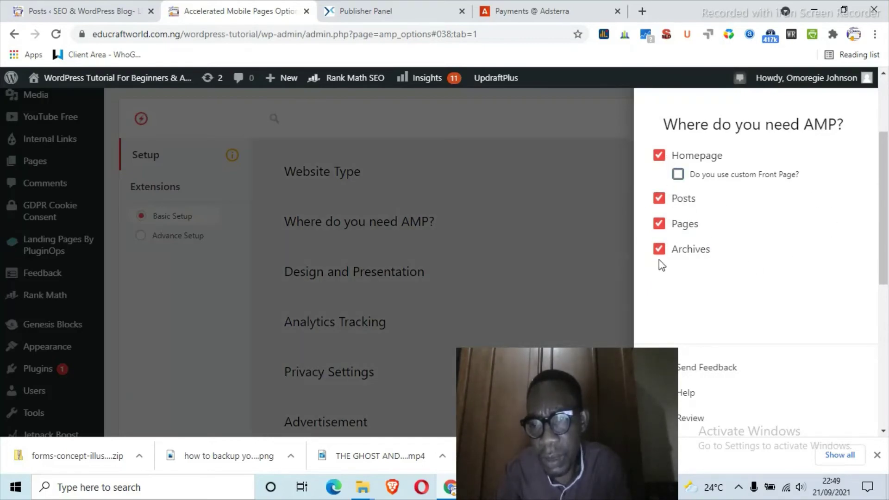
{"action": "left_click", "coordinate": [563, 121]}
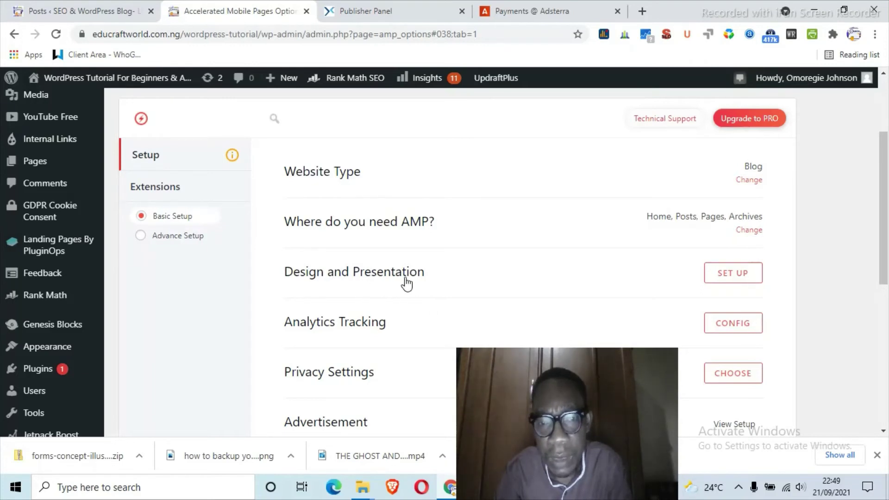
Step: Review the Design and Presentation logo and colour options without changing them, then close
{"action": "left_click", "coordinate": [746, 278]}
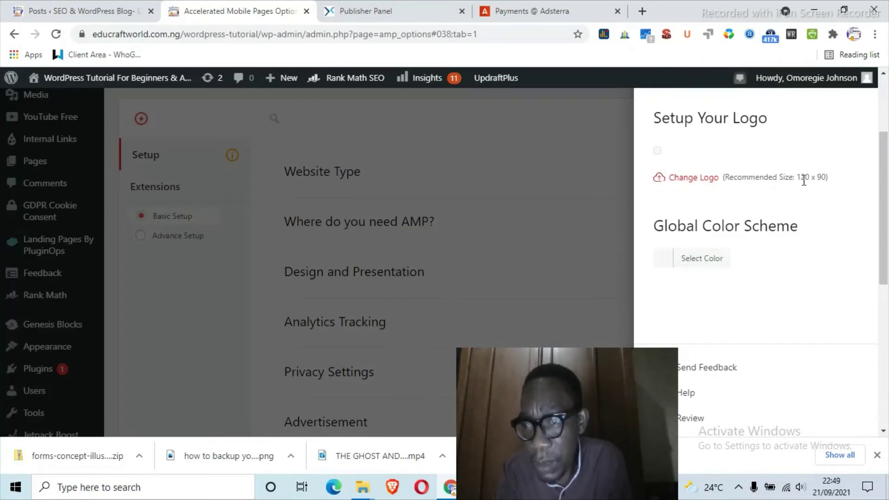
{"action": "left_click", "coordinate": [686, 180]}
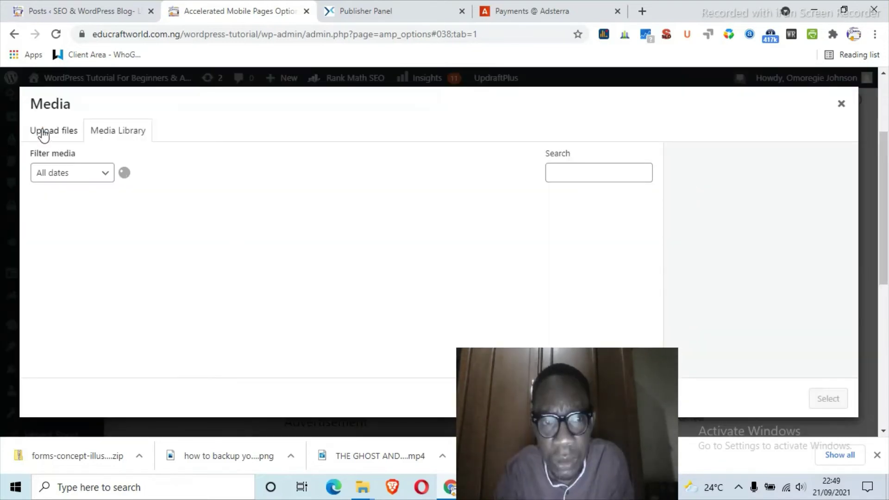
{"action": "left_click", "coordinate": [842, 104]}
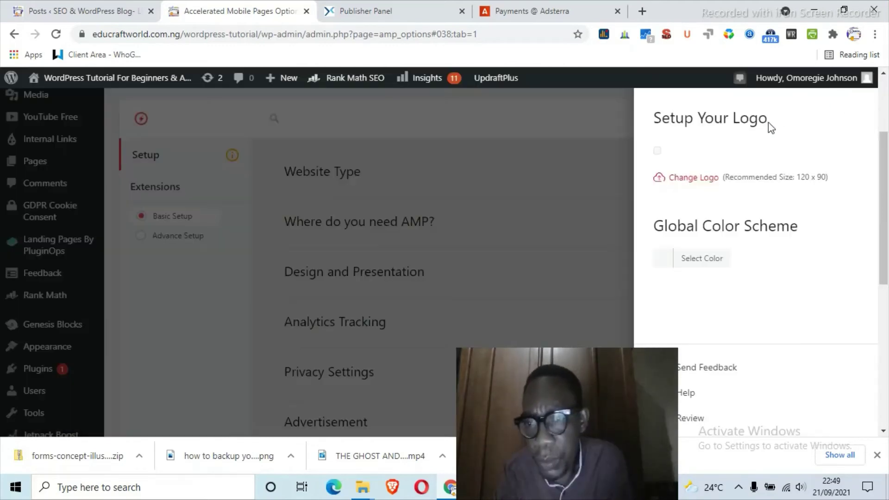
{"action": "scroll", "coordinate": [741, 255], "scroll_direction": "down", "scroll_amount": 1}
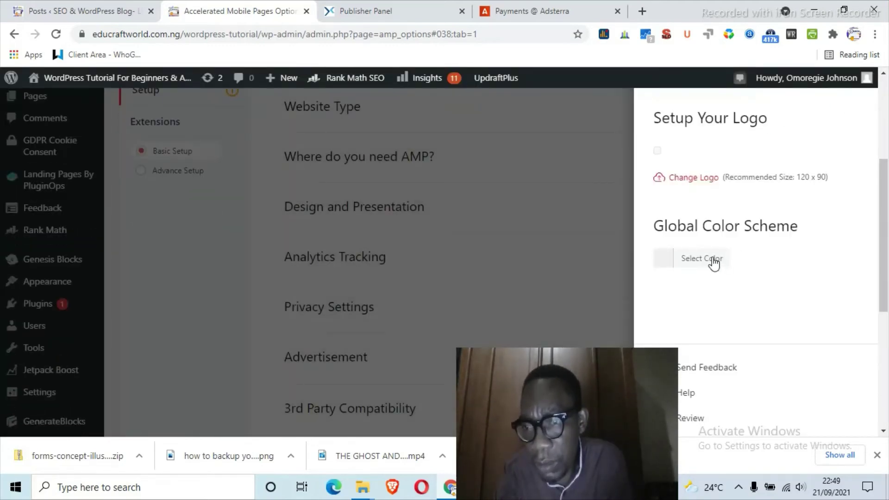
{"action": "left_click", "coordinate": [713, 262]}
{"action": "scroll", "coordinate": [743, 313], "scroll_direction": "down", "scroll_amount": 2}
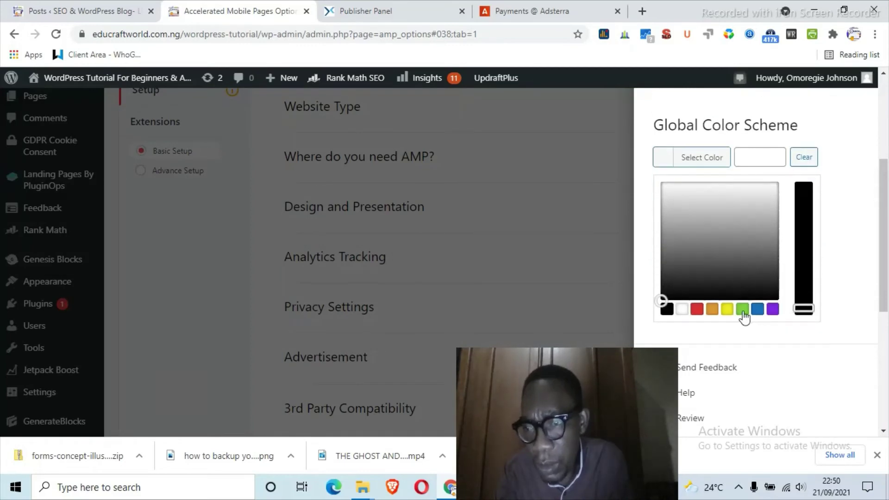
{"action": "left_click", "coordinate": [848, 195]}
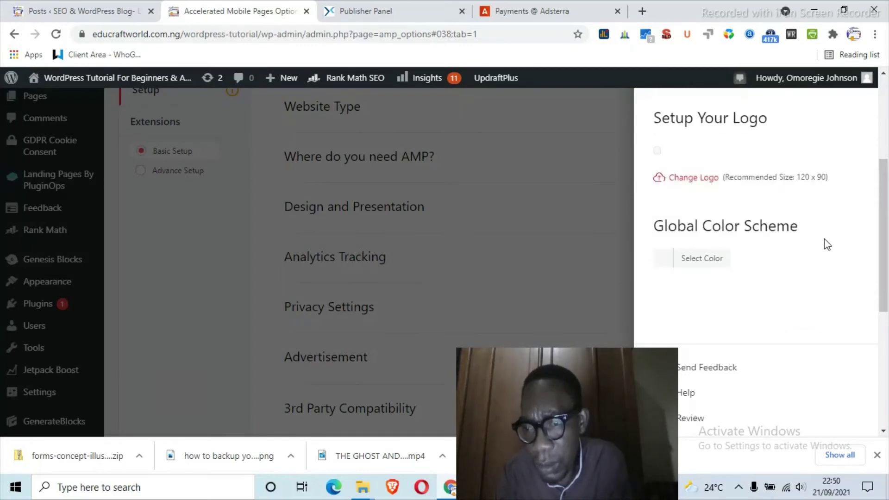
{"action": "left_click", "coordinate": [586, 198]}
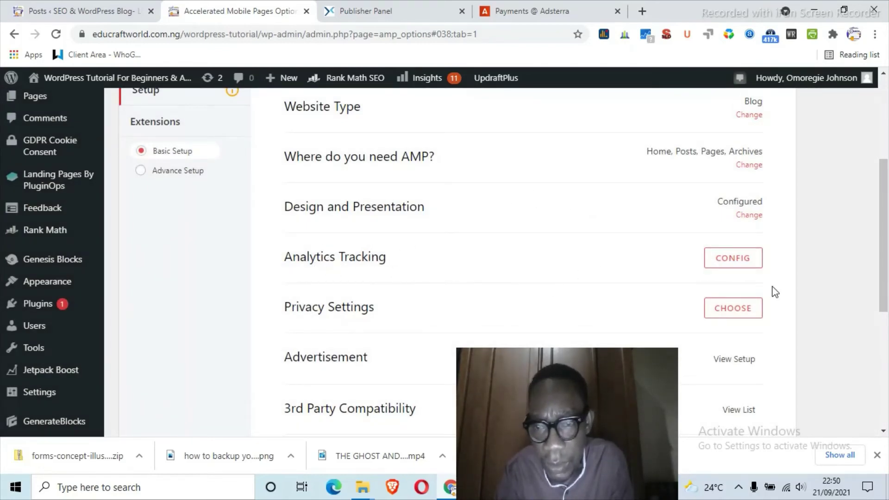
{"action": "left_click", "coordinate": [746, 267]}
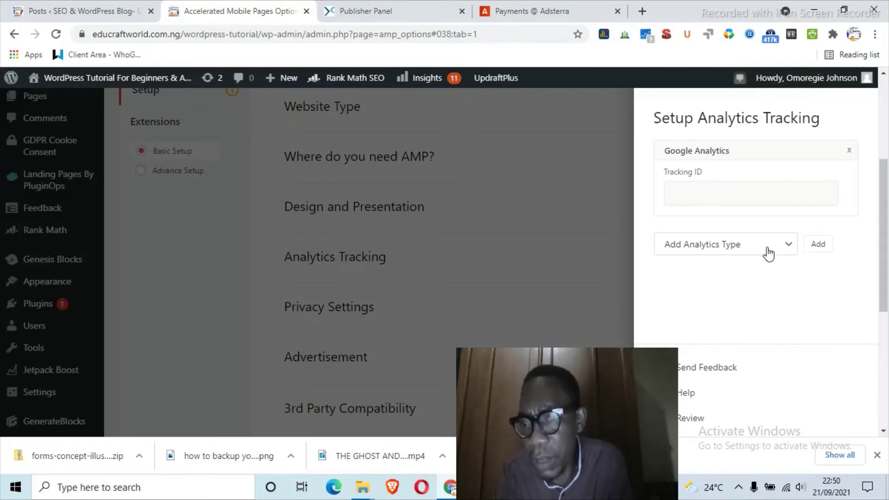
{"action": "left_click", "coordinate": [787, 247]}
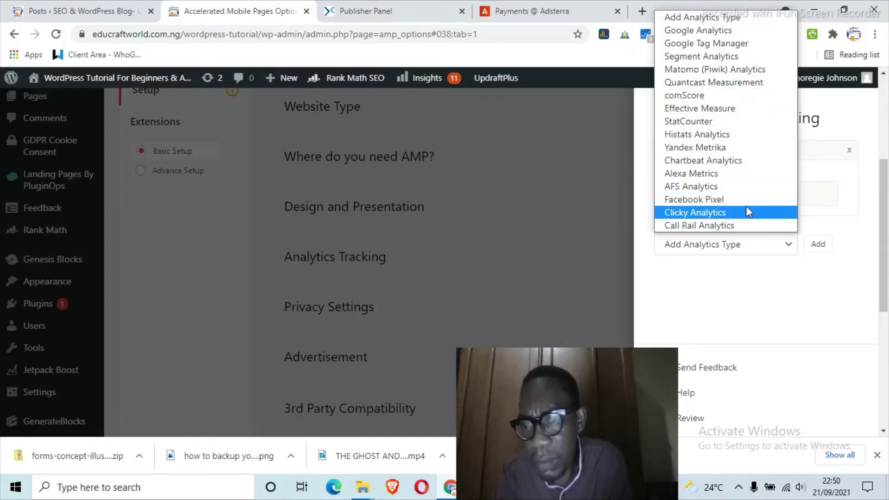
{"action": "left_click", "coordinate": [702, 314]}
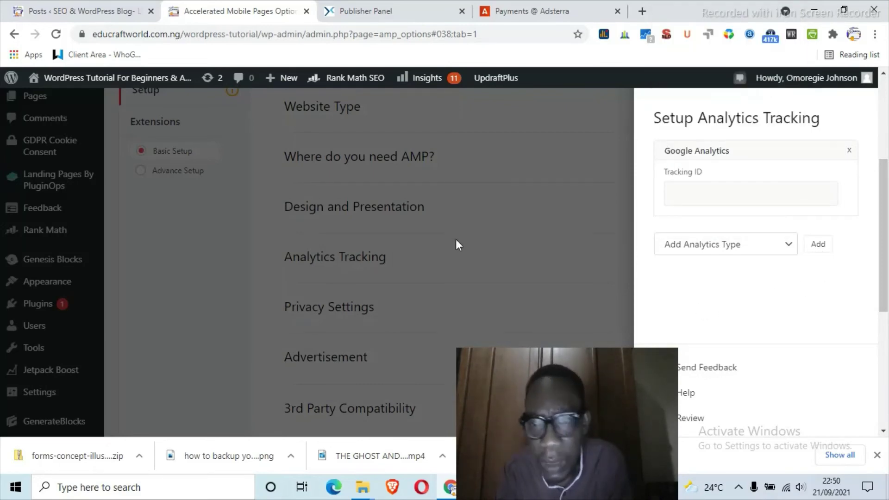
{"action": "left_click", "coordinate": [499, 239]}
{"action": "scroll", "coordinate": [500, 247], "scroll_direction": "down", "scroll_amount": 1}
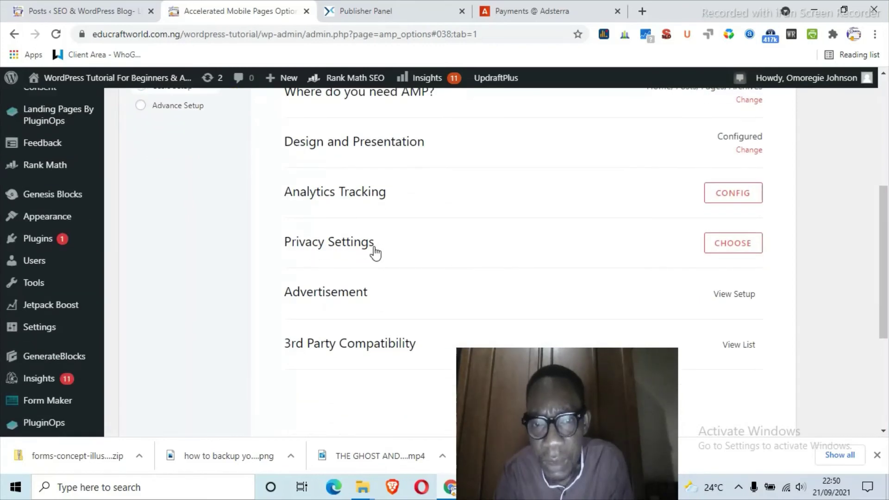
{"action": "left_click", "coordinate": [740, 252]}
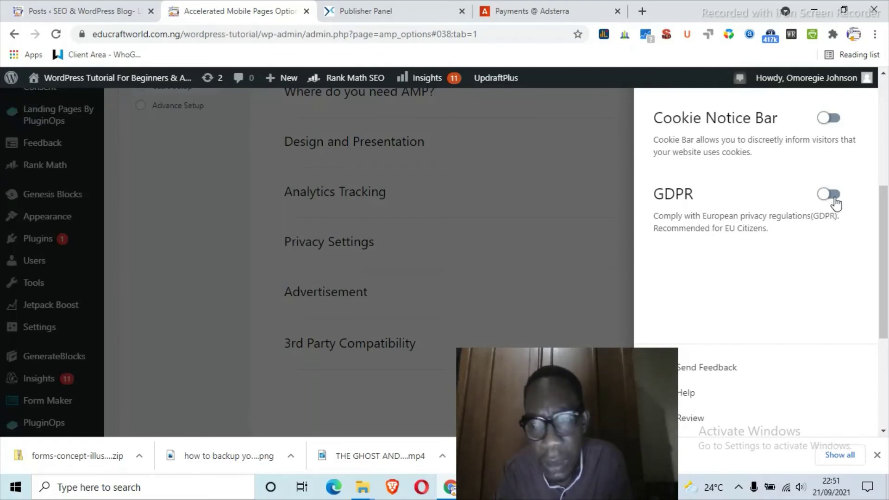
{"action": "left_click", "coordinate": [552, 184]}
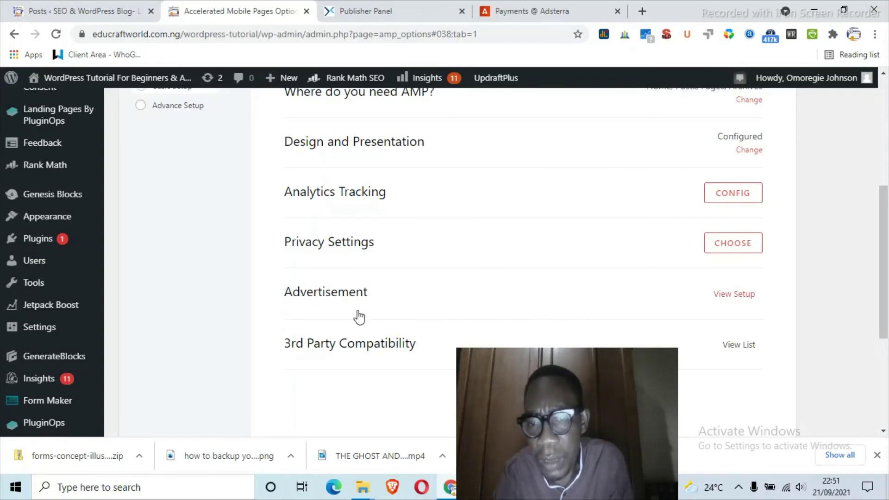
Step: Go to the advertisement setup and dismiss the AMP newsletter subscription prompt with No Thanks
{"action": "scroll", "coordinate": [356, 303], "scroll_direction": "down", "scroll_amount": 3}
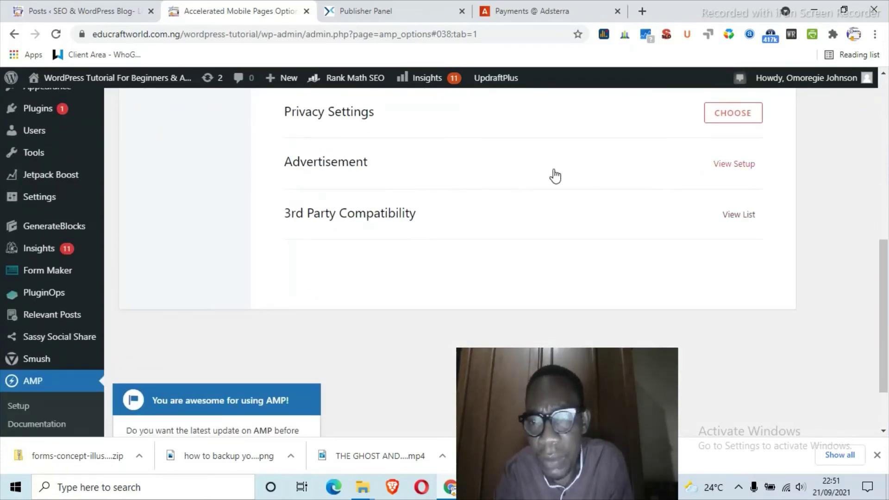
{"action": "left_click", "coordinate": [734, 163]}
{"action": "scroll", "coordinate": [558, 272], "scroll_direction": "up", "scroll_amount": 4}
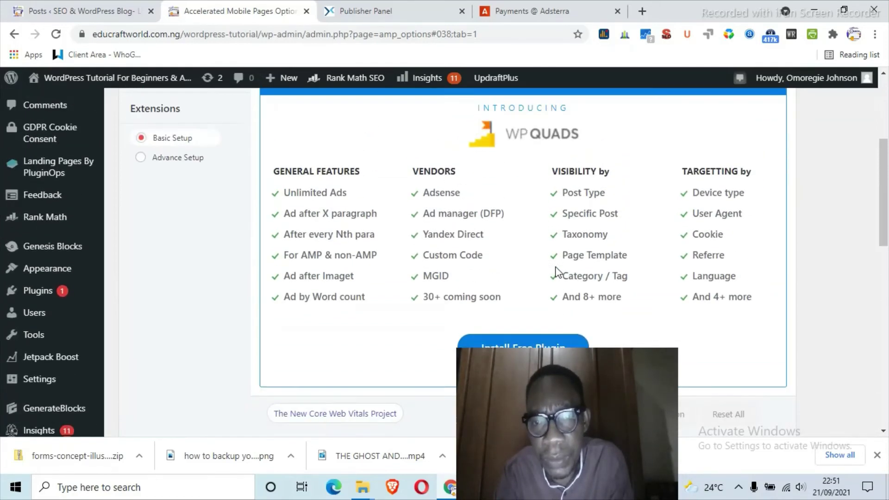
{"action": "scroll", "coordinate": [558, 272], "scroll_direction": "up", "scroll_amount": 1}
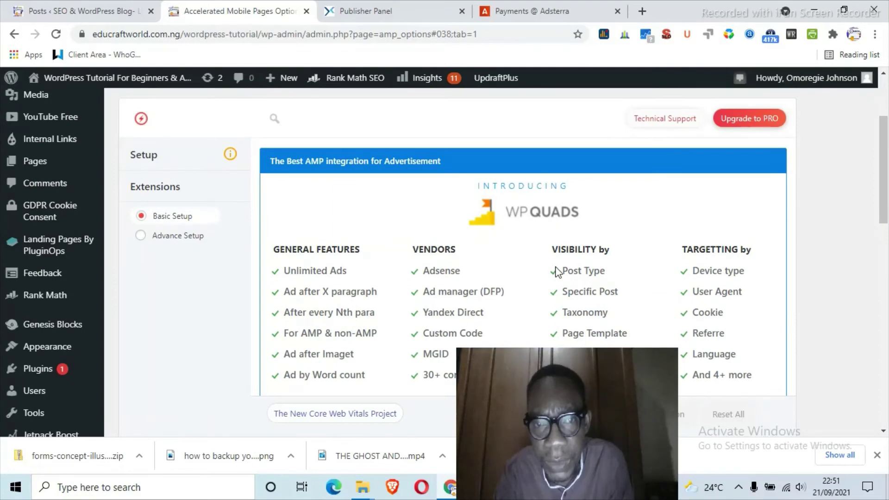
{"action": "scroll", "coordinate": [558, 272], "scroll_direction": "down", "scroll_amount": 1}
{"action": "scroll", "coordinate": [324, 236], "scroll_direction": "down", "scroll_amount": 1}
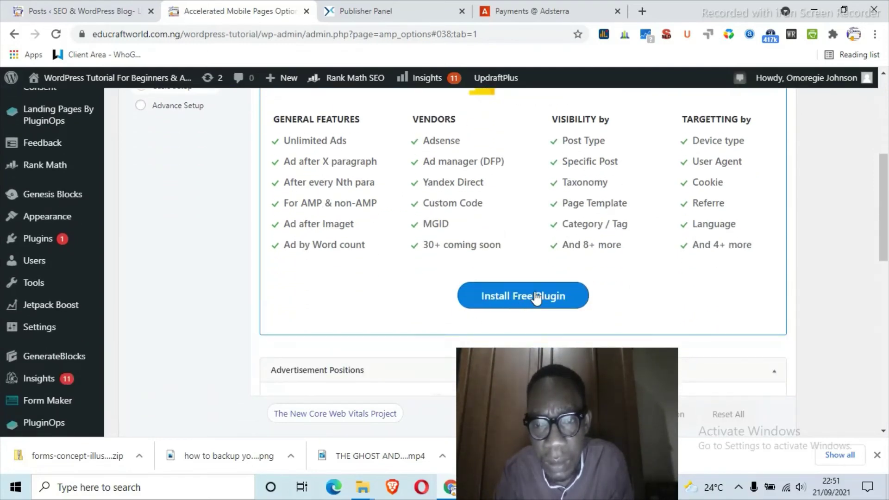
{"action": "scroll", "coordinate": [535, 298], "scroll_direction": "up", "scroll_amount": 1}
{"action": "scroll", "coordinate": [535, 292], "scroll_direction": "down", "scroll_amount": 1}
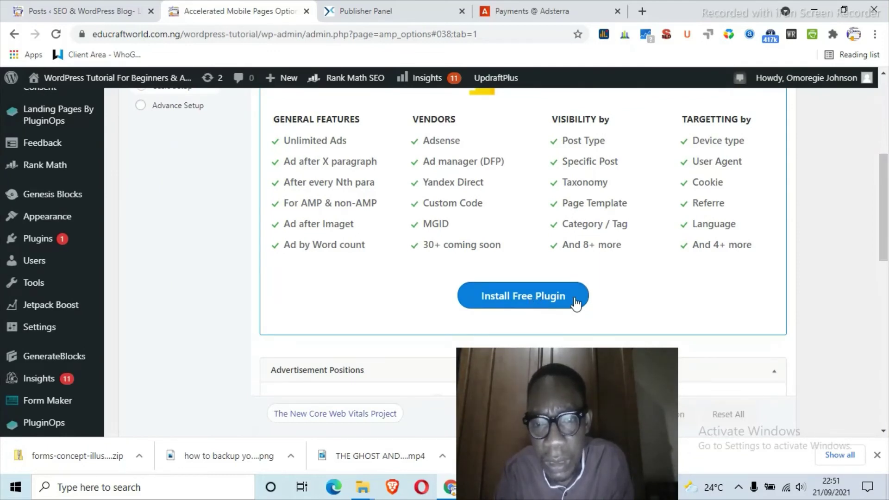
{"action": "scroll", "coordinate": [575, 302], "scroll_direction": "down", "scroll_amount": 3}
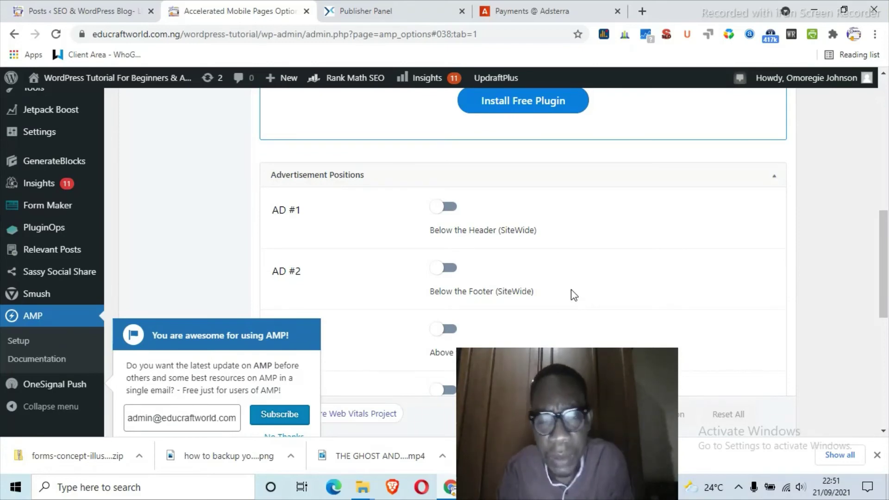
{"action": "scroll", "coordinate": [587, 289], "scroll_direction": "down", "scroll_amount": 1}
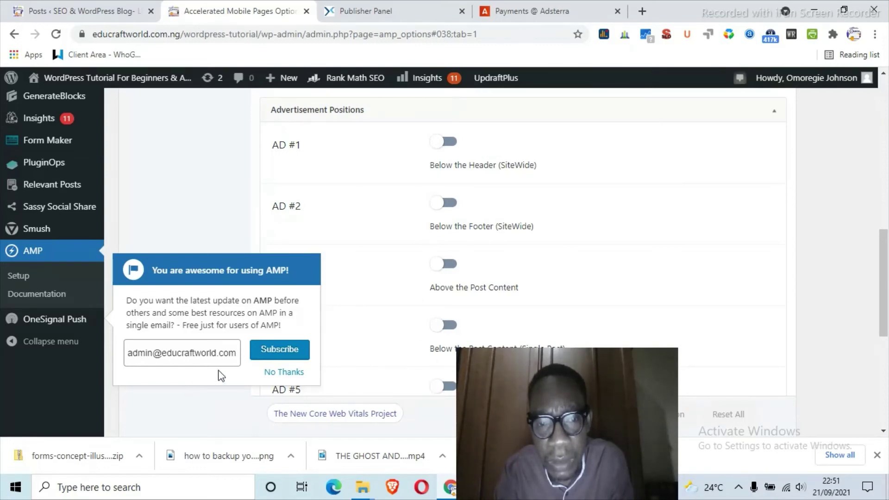
{"action": "left_click", "coordinate": [276, 373]}
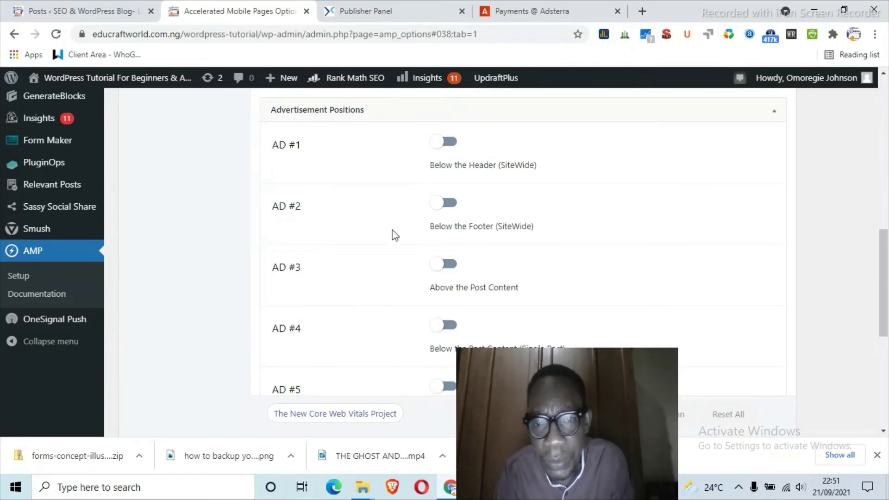
Step: Switch on AD #1 below the header sitewide, an Adsense ad at 336x280
{"action": "left_click", "coordinate": [448, 143]}
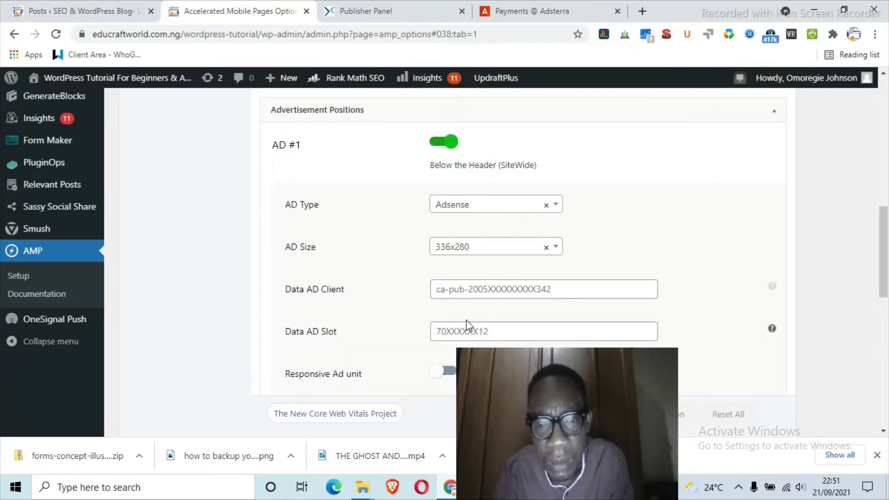
{"action": "scroll", "coordinate": [468, 310], "scroll_direction": "down", "scroll_amount": 3}
{"action": "scroll", "coordinate": [447, 296], "scroll_direction": "down", "scroll_amount": 8}
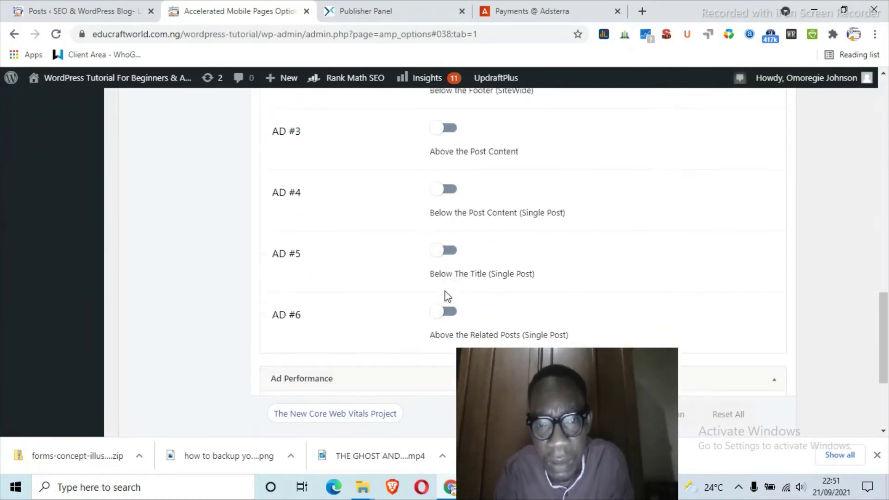
{"action": "scroll", "coordinate": [447, 296], "scroll_direction": "up", "scroll_amount": 20}
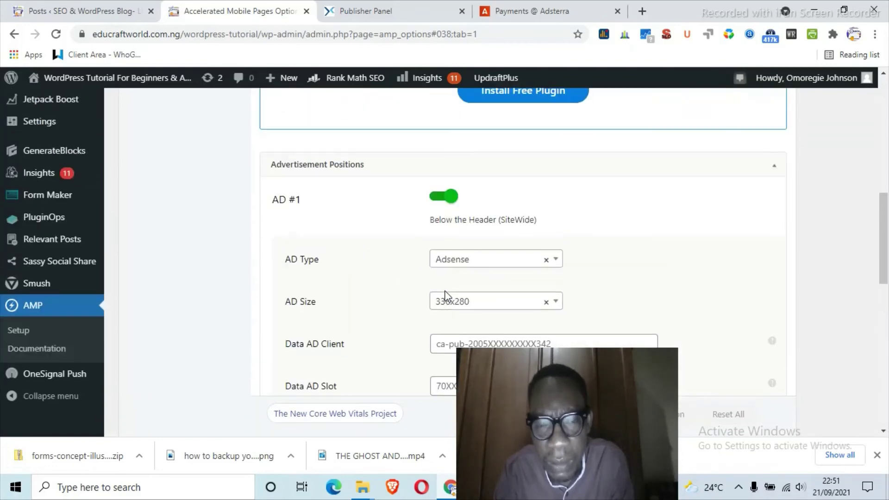
{"action": "scroll", "coordinate": [446, 293], "scroll_direction": "down", "scroll_amount": 2}
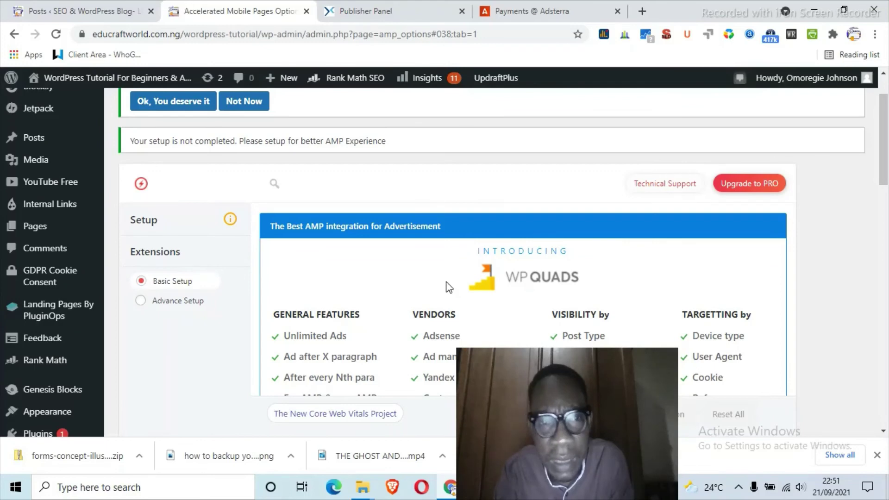
Step: Switch the AMP plugin from basic to Advance Setup
{"action": "left_click", "coordinate": [141, 301]}
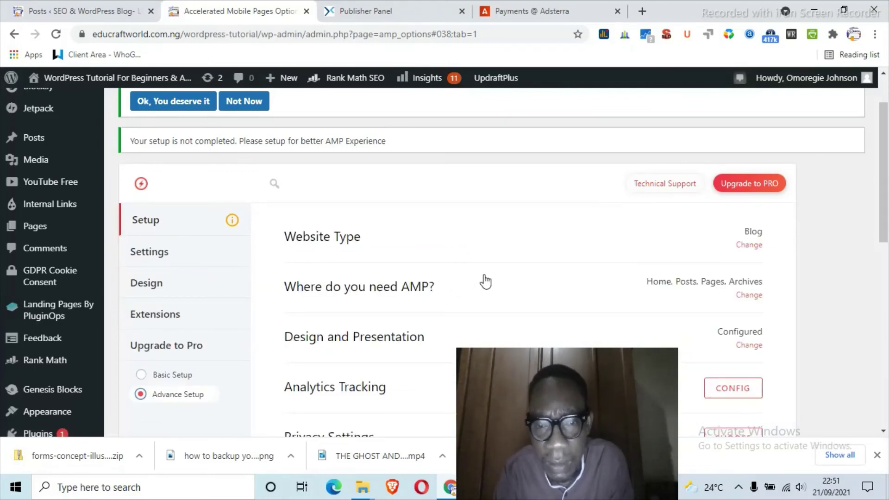
{"action": "scroll", "coordinate": [482, 278], "scroll_direction": "down", "scroll_amount": 7}
{"action": "scroll", "coordinate": [484, 278], "scroll_direction": "up", "scroll_amount": 7}
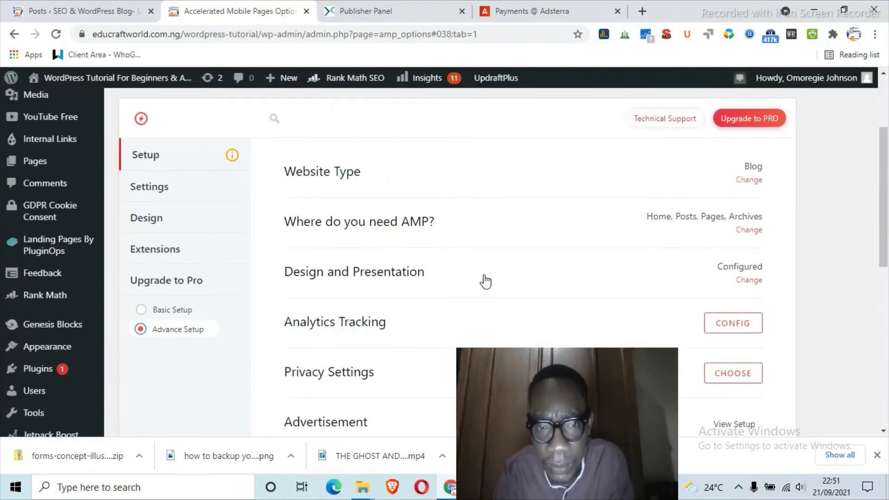
Step: Review the General settings: AMP on posts, pages, homepage and archives, front page About Us
{"action": "left_click", "coordinate": [159, 195]}
{"action": "scroll", "coordinate": [322, 277], "scroll_direction": "down", "scroll_amount": 4}
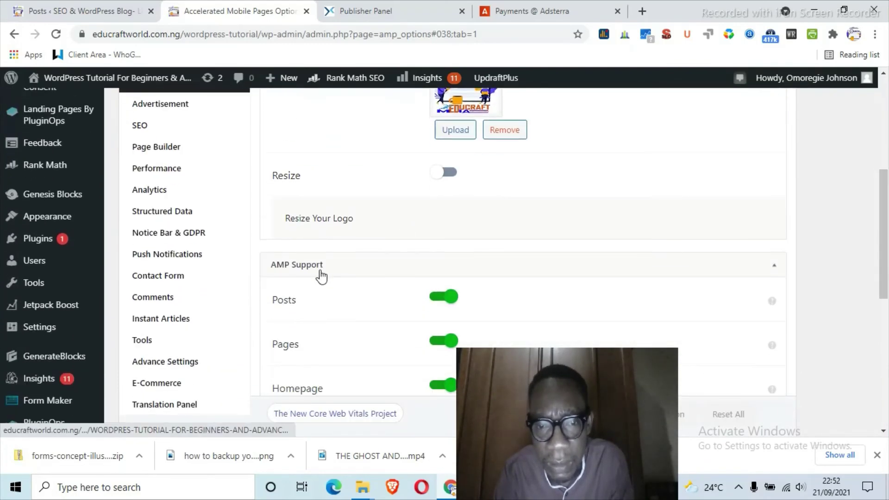
{"action": "scroll", "coordinate": [411, 277], "scroll_direction": "down", "scroll_amount": 7}
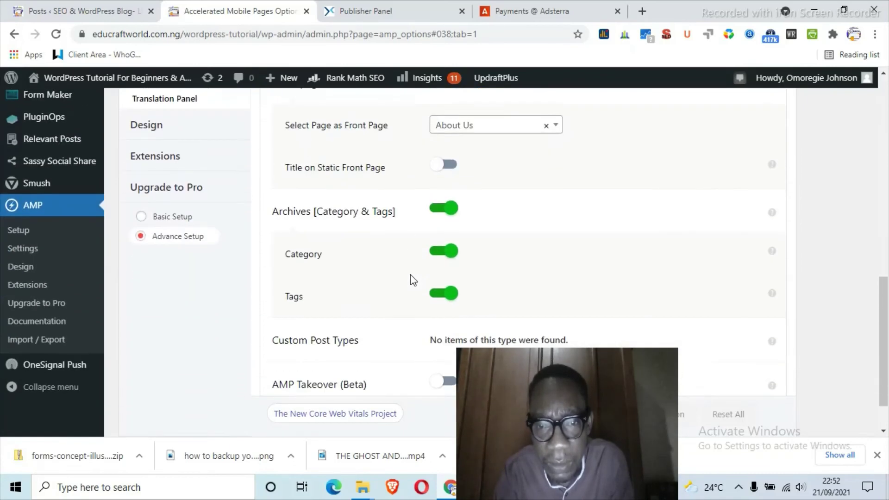
{"action": "scroll", "coordinate": [414, 280], "scroll_direction": "down", "scroll_amount": 1}
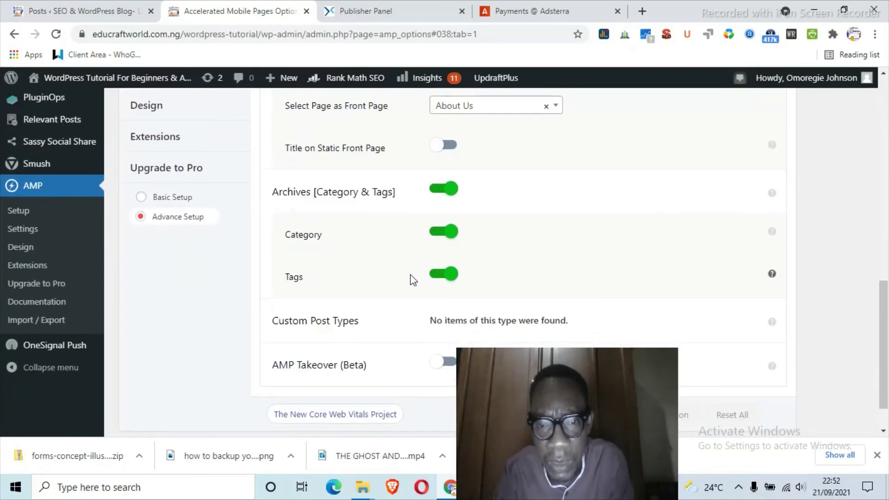
{"action": "scroll", "coordinate": [411, 274], "scroll_direction": "down", "scroll_amount": 1}
{"action": "scroll", "coordinate": [410, 274], "scroll_direction": "up", "scroll_amount": 4}
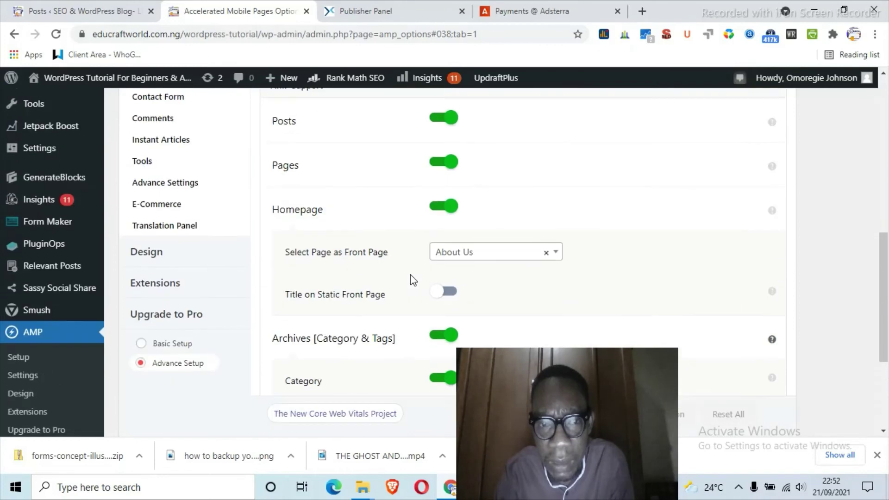
{"action": "scroll", "coordinate": [410, 277], "scroll_direction": "up", "scroll_amount": 3}
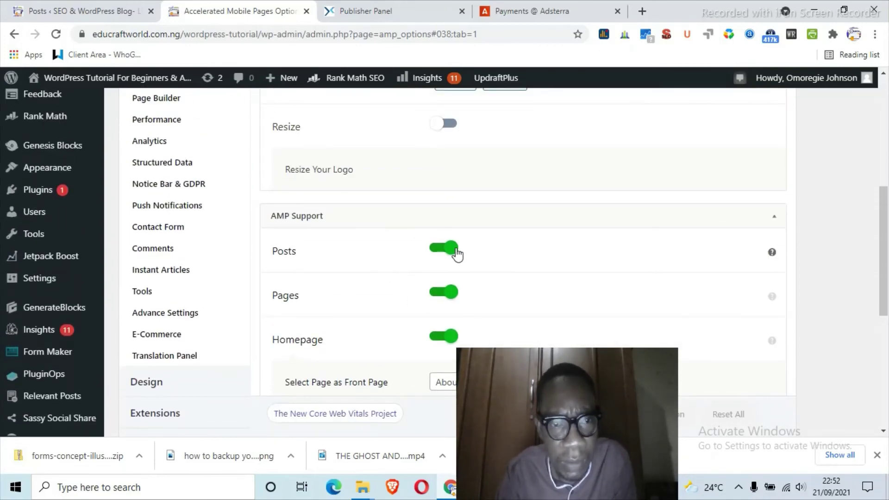
{"action": "scroll", "coordinate": [455, 254], "scroll_direction": "up", "scroll_amount": 1}
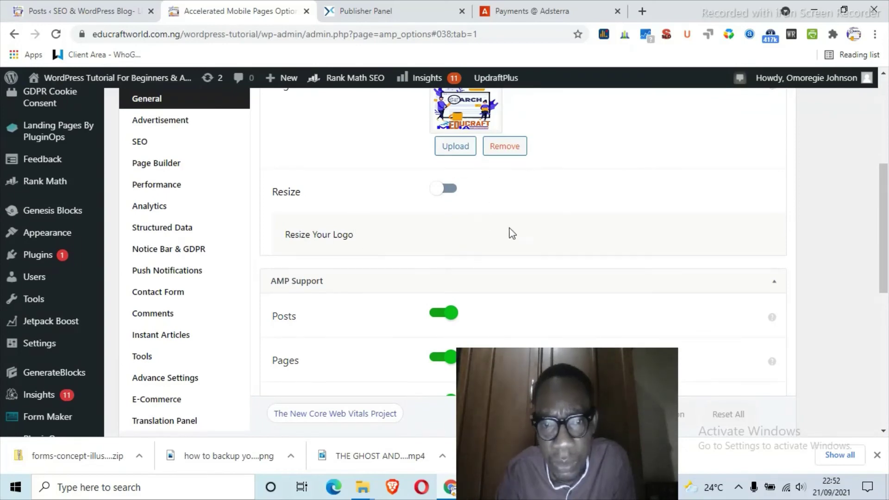
{"action": "scroll", "coordinate": [448, 198], "scroll_direction": "up", "scroll_amount": 1}
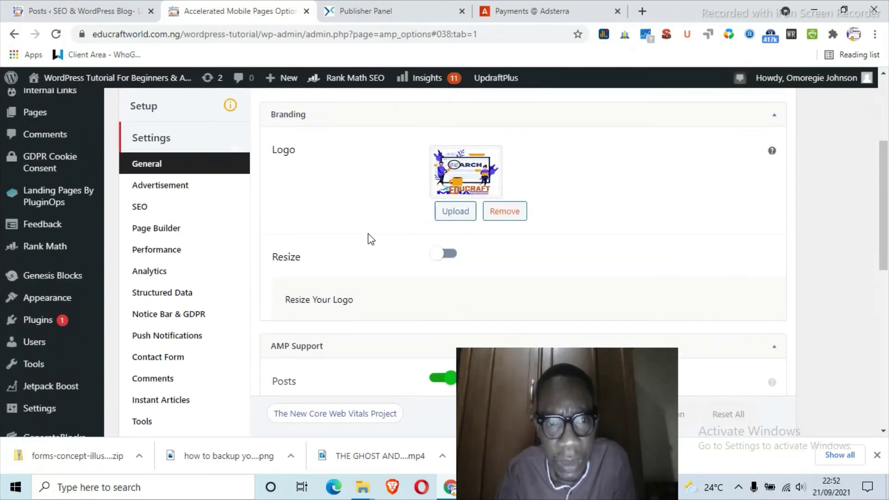
Step: Review the SEO settings' Head Section field and Rank Math SEO integration options
{"action": "left_click", "coordinate": [171, 187]}
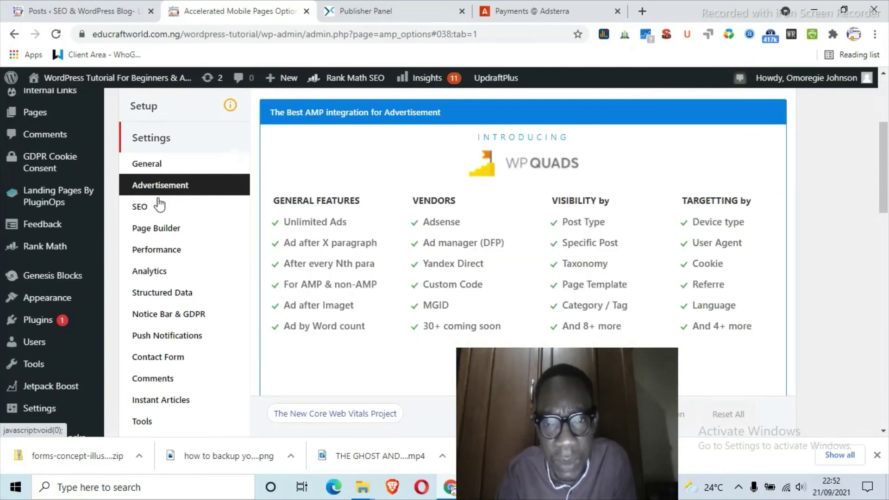
{"action": "left_click", "coordinate": [143, 212]}
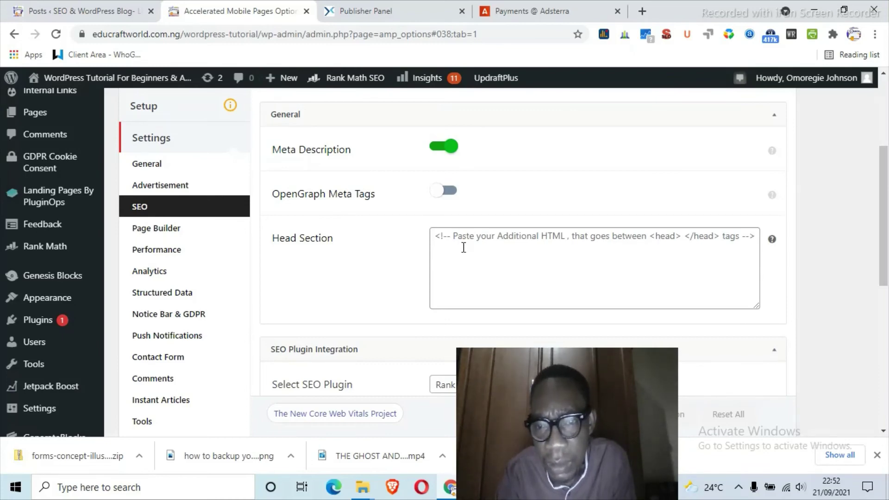
{"action": "scroll", "coordinate": [463, 248], "scroll_direction": "down", "scroll_amount": 1}
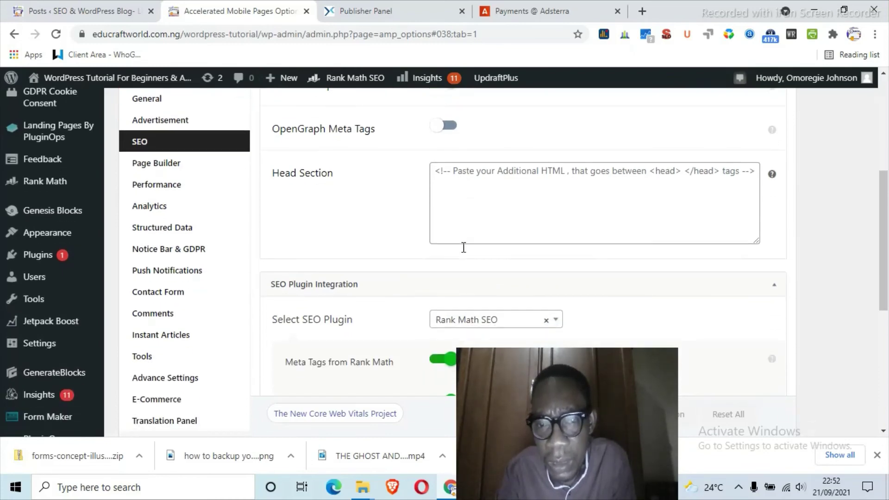
{"action": "left_click", "coordinate": [451, 173]}
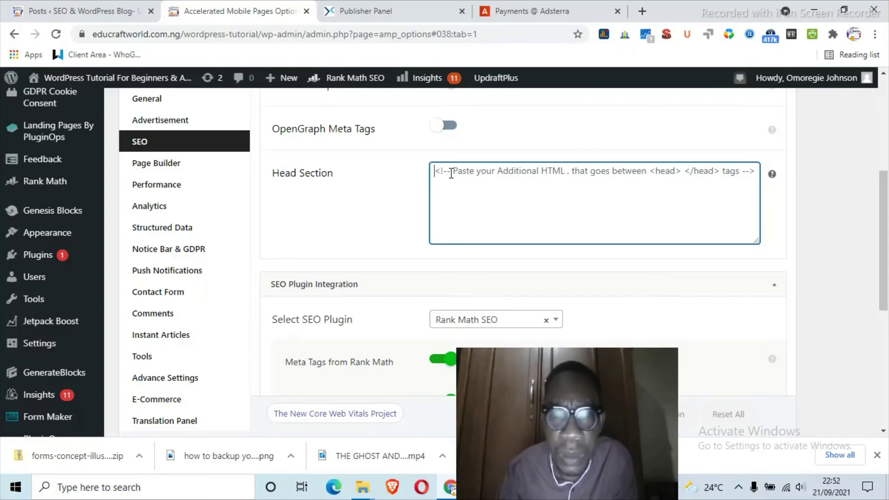
{"action": "scroll", "coordinate": [587, 314], "scroll_direction": "down", "scroll_amount": 3}
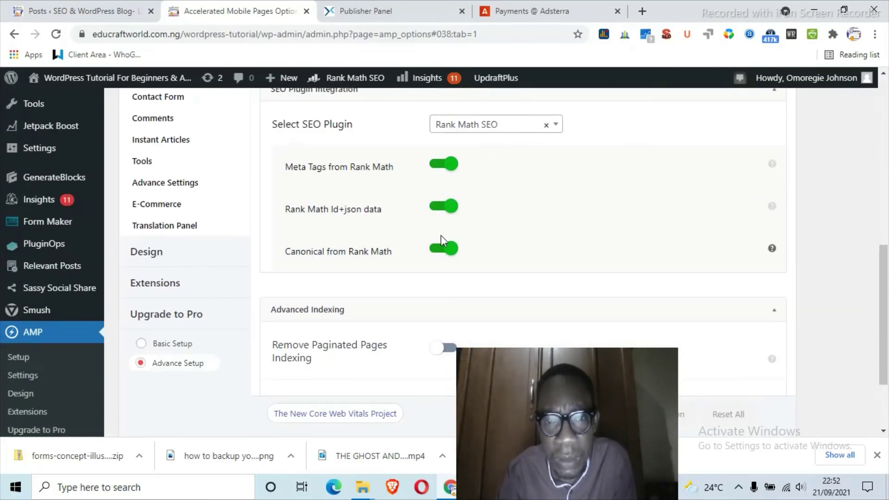
{"action": "scroll", "coordinate": [415, 315], "scroll_direction": "down", "scroll_amount": 2}
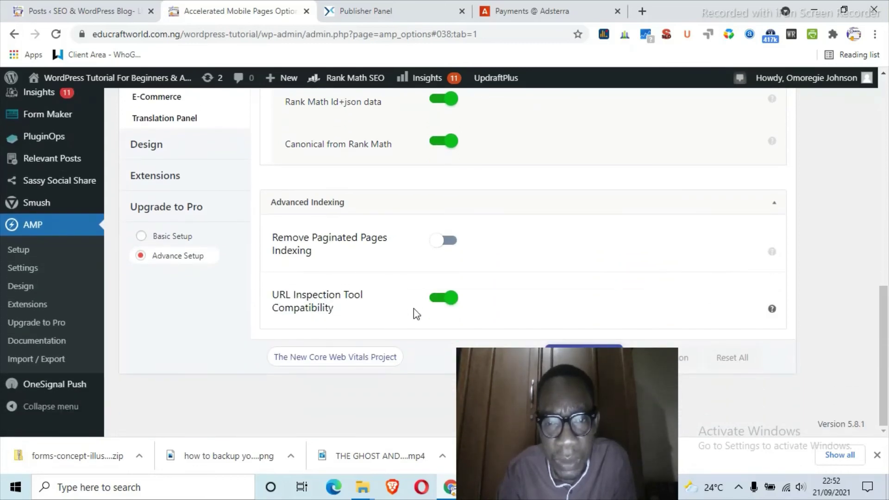
{"action": "scroll", "coordinate": [413, 310], "scroll_direction": "up", "scroll_amount": 3}
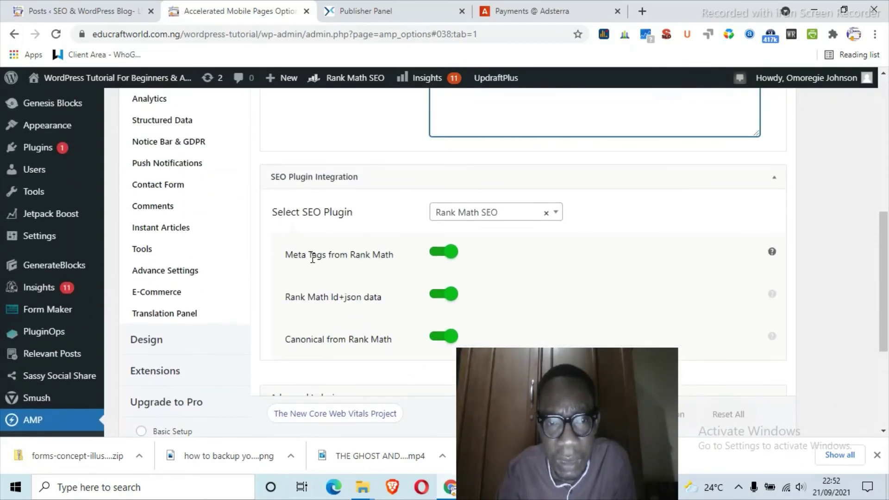
{"action": "scroll", "coordinate": [182, 192], "scroll_direction": "up", "scroll_amount": 1}
Step: Browse the Structured Data, Notice Bar & GDPR, and Push Notifications settings pages
{"action": "left_click", "coordinate": [170, 186]}
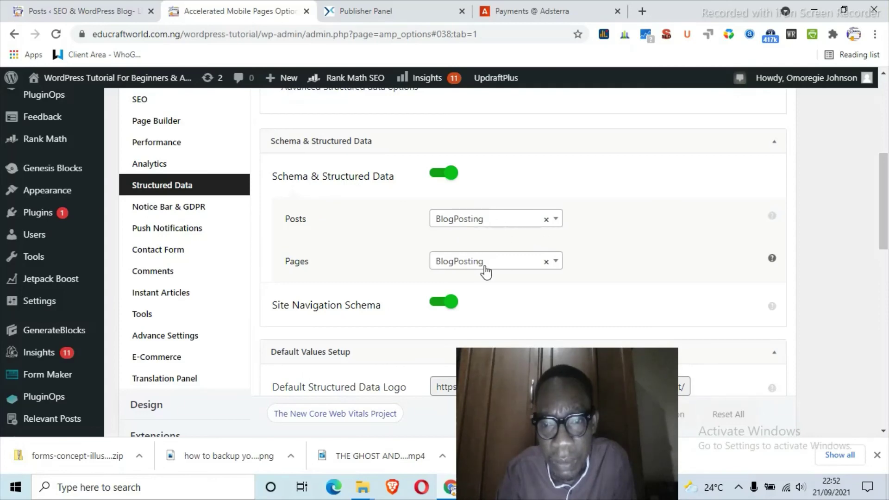
{"action": "scroll", "coordinate": [355, 300], "scroll_direction": "down", "scroll_amount": 1}
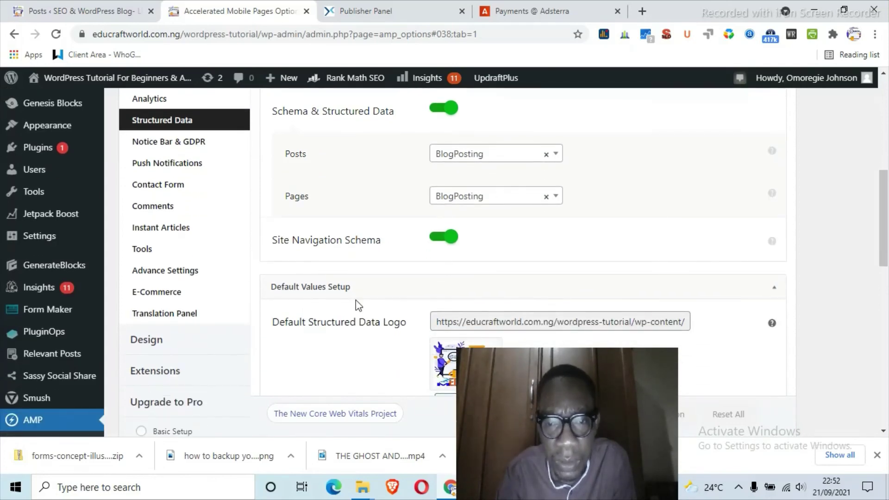
{"action": "scroll", "coordinate": [356, 300], "scroll_direction": "up", "scroll_amount": 2}
{"action": "left_click", "coordinate": [188, 272]}
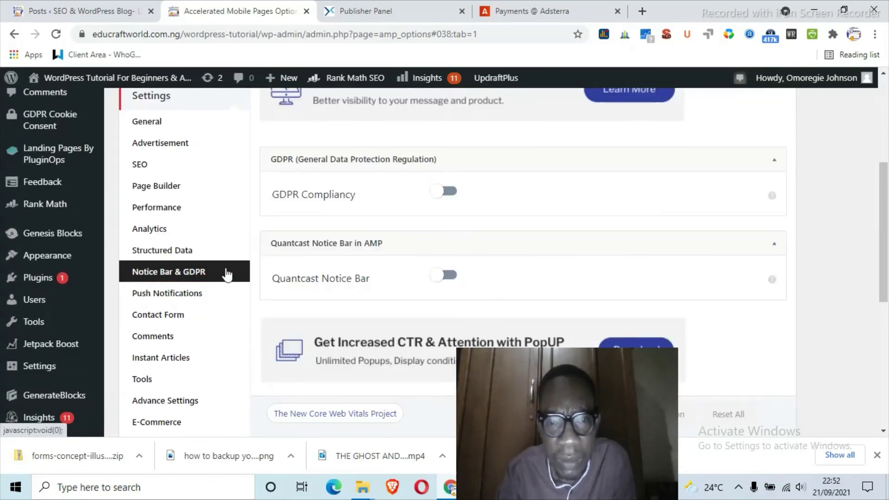
{"action": "left_click", "coordinate": [173, 300]}
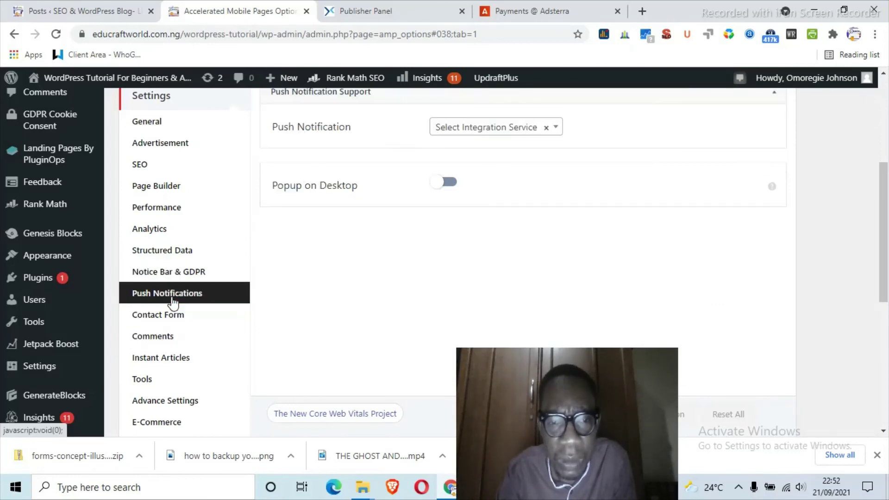
{"action": "scroll", "coordinate": [173, 301], "scroll_direction": "down", "scroll_amount": 1}
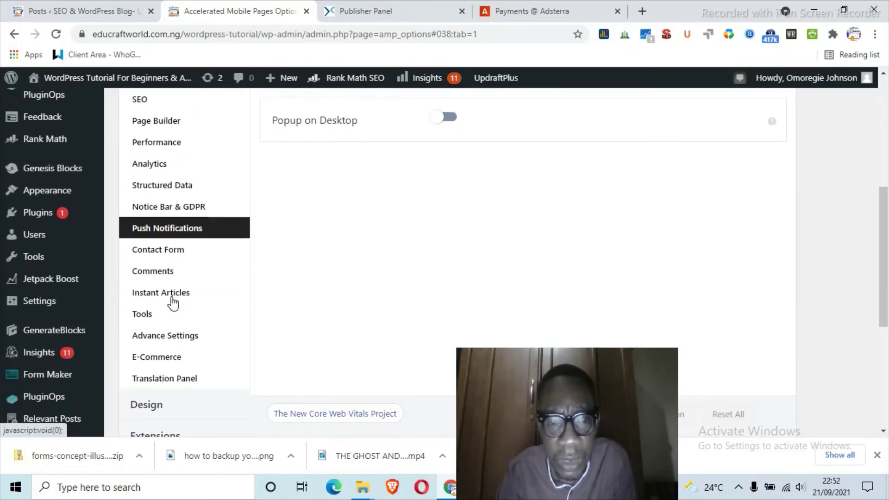
{"action": "scroll", "coordinate": [172, 300], "scroll_direction": "down", "scroll_amount": 3}
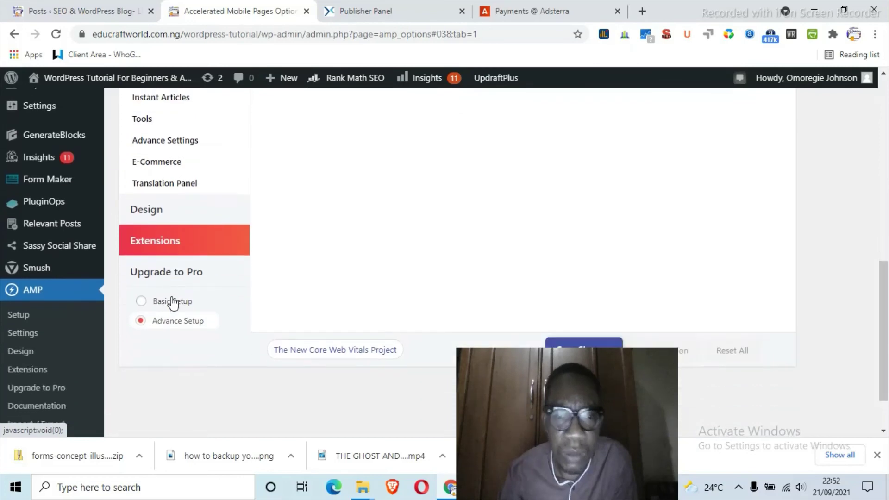
{"action": "scroll", "coordinate": [304, 271], "scroll_direction": "up", "scroll_amount": 1}
{"action": "scroll", "coordinate": [303, 271], "scroll_direction": "down", "scroll_amount": 2}
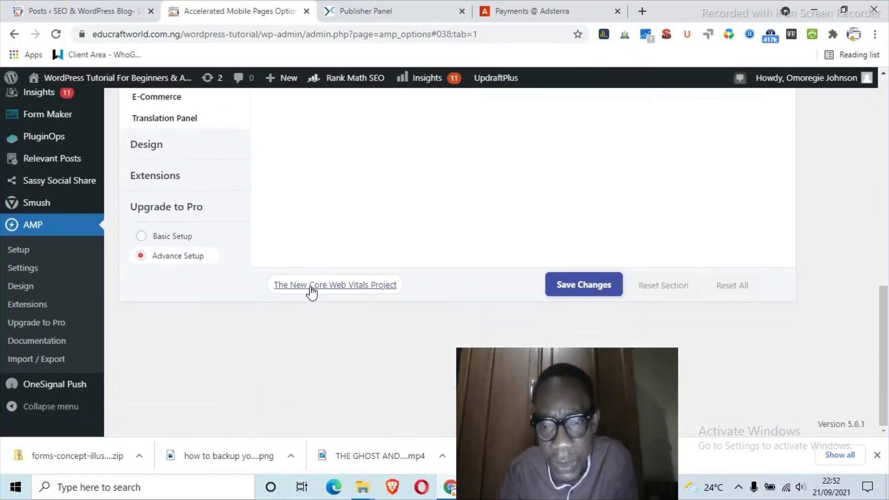